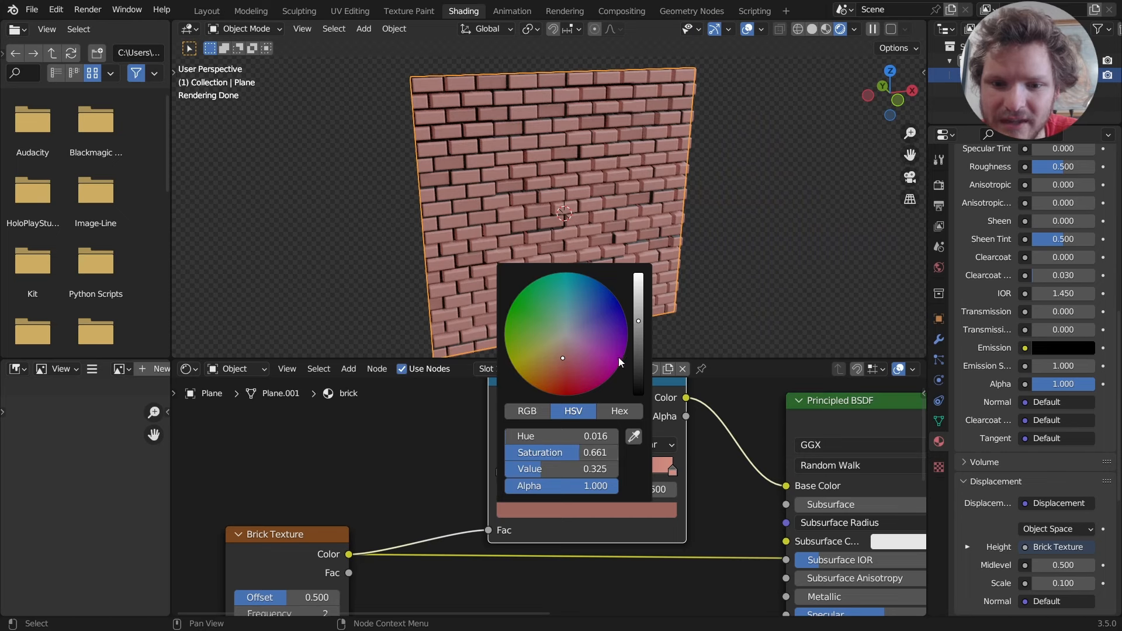
Step: Darken the ColorRamp stop at 0.500 and add a muted brown stop at 0.740 with saturation 0.299 and value 0.129
{"action": "left_click_drag", "start_coordinate": [636, 356], "coordinate": [640, 367]}
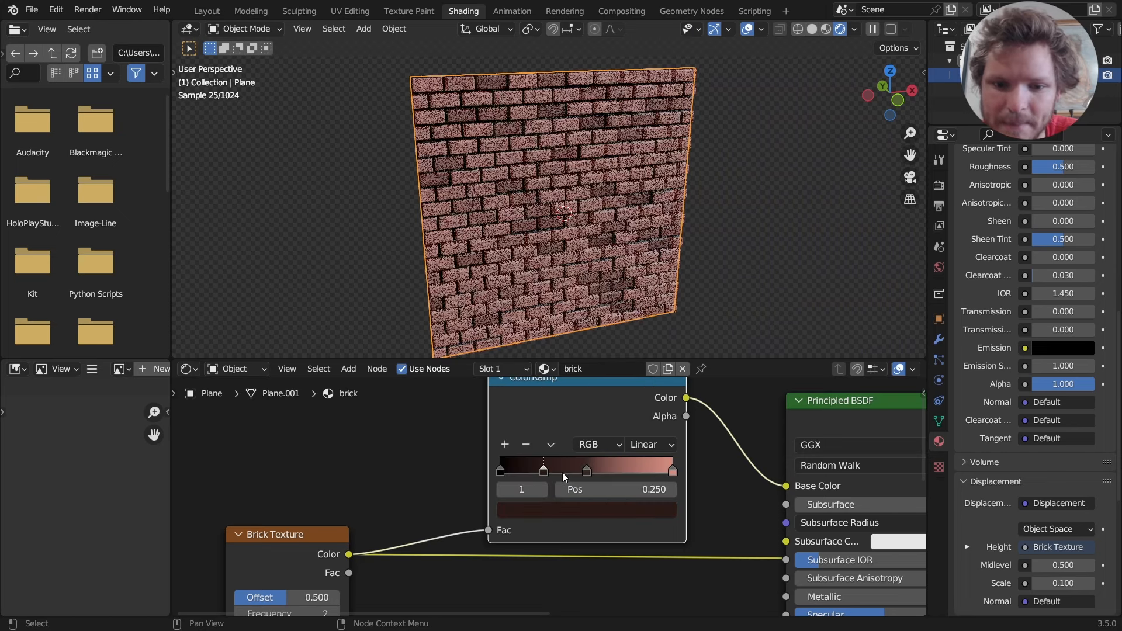
{"action": "left_click_drag", "start_coordinate": [578, 491], "coordinate": [721, 490]}
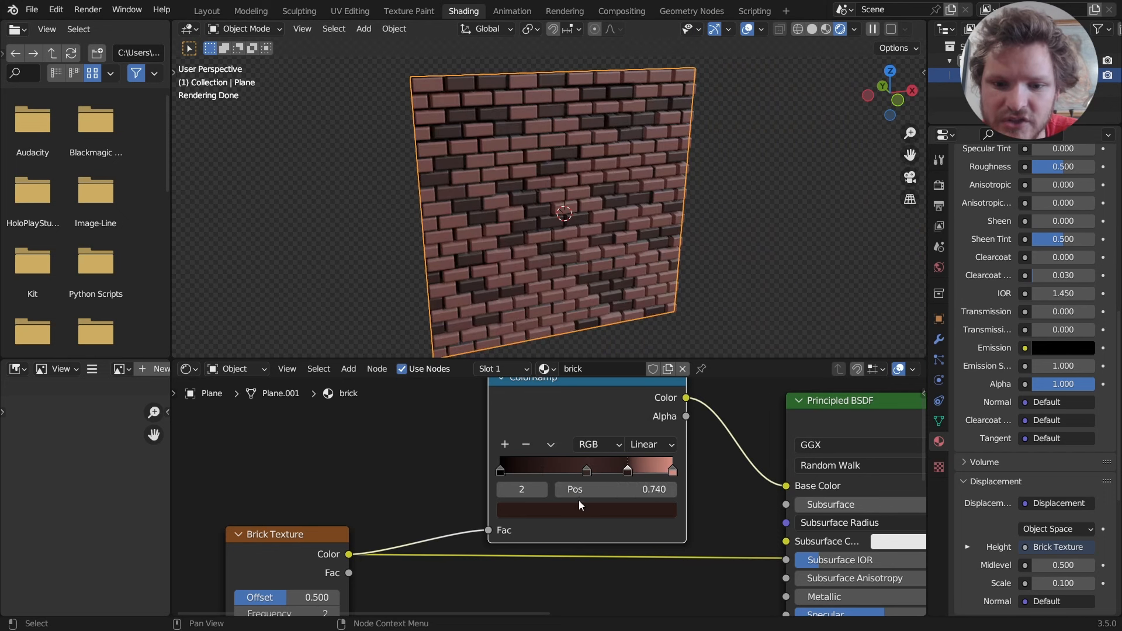
{"action": "left_click", "coordinate": [581, 506]}
{"action": "left_click_drag", "start_coordinate": [570, 453], "coordinate": [534, 453]}
{"action": "mouse_move", "coordinate": [636, 341]}
{"action": "left_mouse_down"}
{"action": "mouse_move", "coordinate": [637, 328]}
{"action": "mouse_move", "coordinate": [636, 344]}
{"action": "left_mouse_up"}
Step: Set the Principled BSDF roughness of the brick material to about 0.722
{"action": "middle_click_drag", "start_coordinate": [454, 149], "coordinate": [562, 181]}
{"action": "middle_click_drag", "start_coordinate": [745, 528], "coordinate": [543, 431]}
{"action": "left_click_drag", "start_coordinate": [686, 556], "coordinate": [718, 555]}
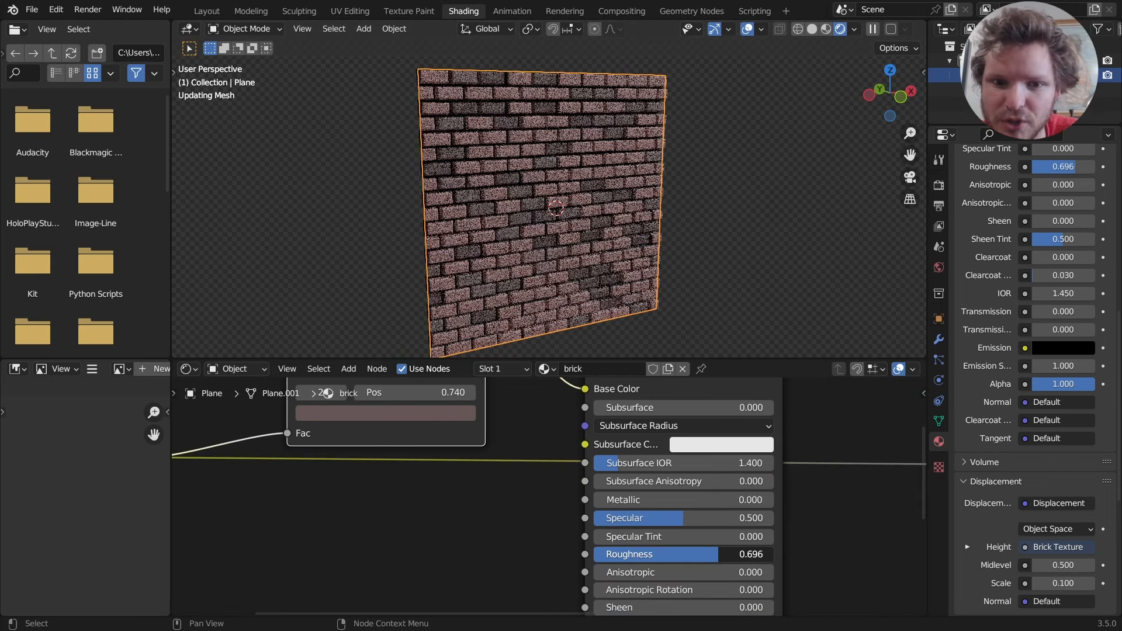
{"action": "middle_click_drag", "start_coordinate": [540, 170], "coordinate": [611, 181]}
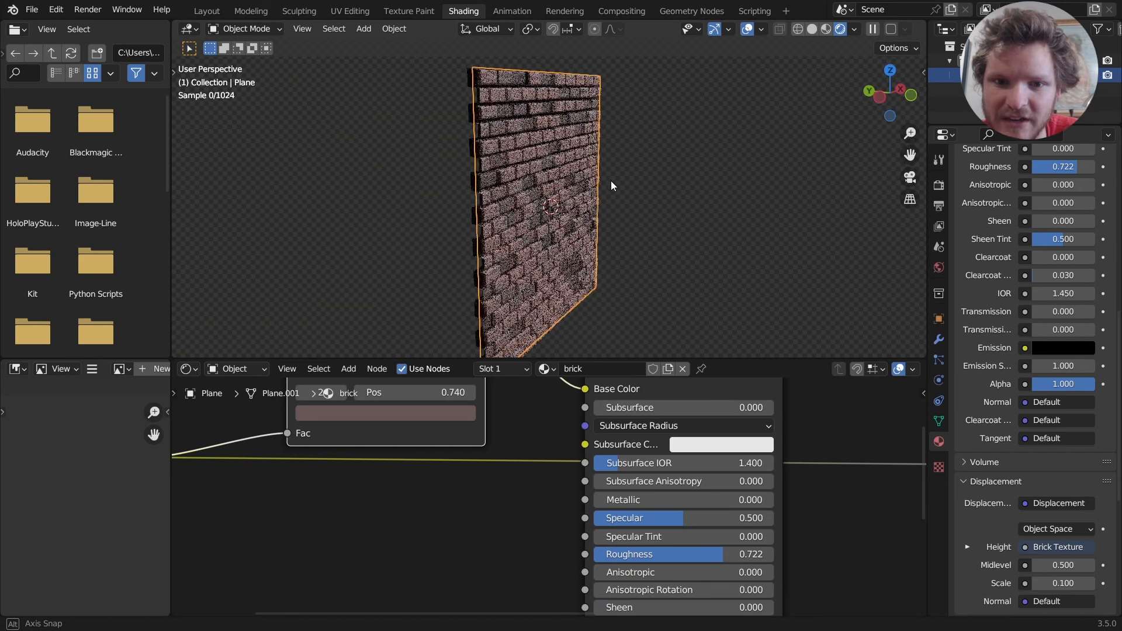
Step: Add a Noise Texture node between the Brick Texture and Principled BSDF nodes
{"action": "scroll", "coordinate": [429, 482], "scroll_direction": "down", "scroll_amount": 3}
{"action": "middle_click_drag", "start_coordinate": [429, 482], "coordinate": [625, 419]}
{"action": "left_click_drag", "start_coordinate": [496, 421], "coordinate": [578, 418]}
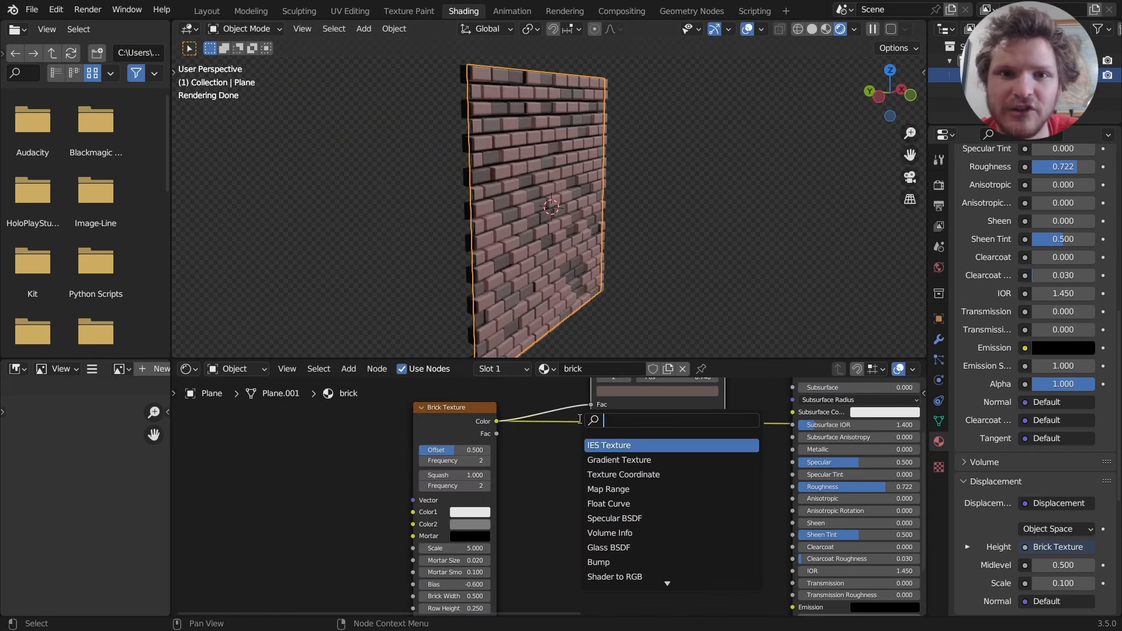
{"action": "type", "text": "noi"}
{"action": "key", "text": "Return"}
{"action": "left_click", "coordinate": [506, 471]}
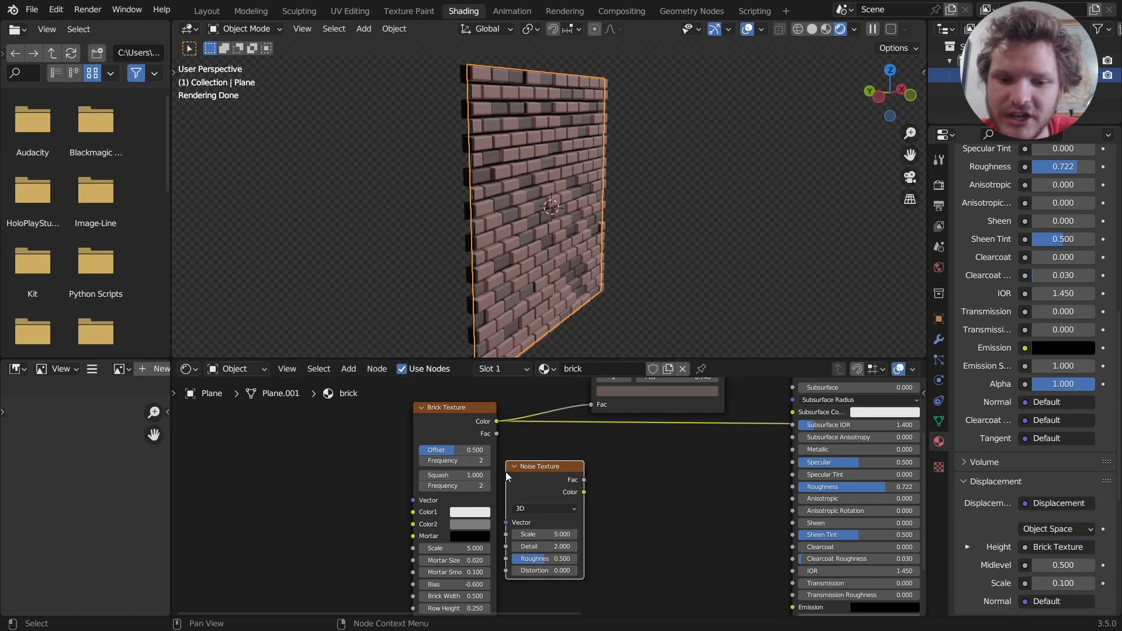
Step: Add a Bump node and link the Noise Texture's Fac output to its Height input
{"action": "left_click_drag", "start_coordinate": [584, 480], "coordinate": [631, 480]}
{"action": "type", "text": "bump"}
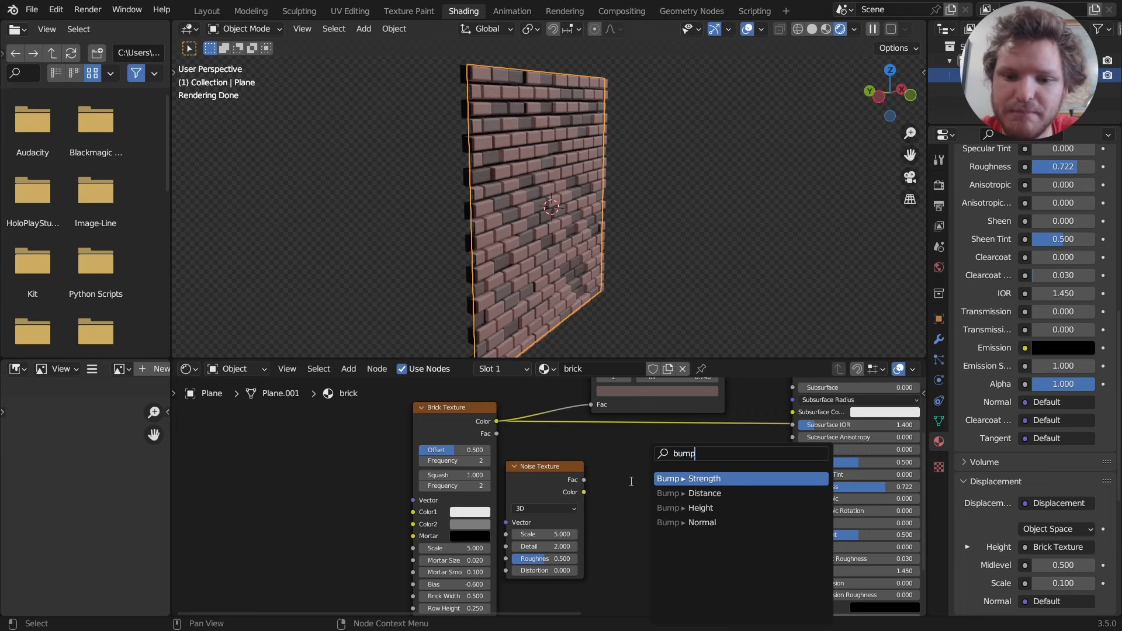
{"action": "key", "text": "Return"}
{"action": "left_click", "coordinate": [630, 484]}
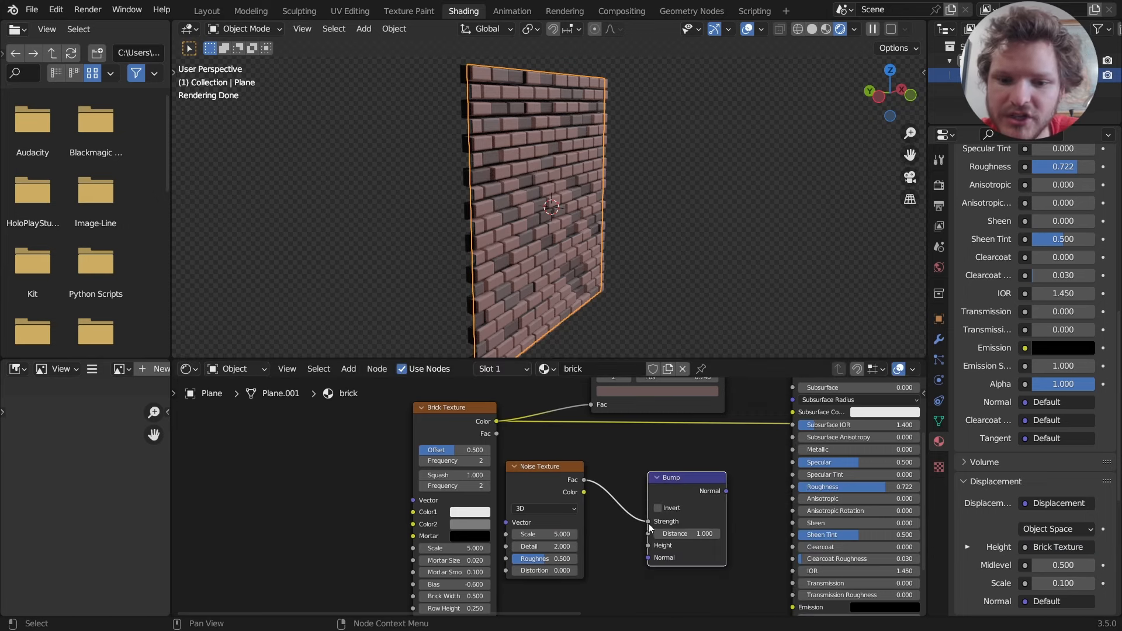
{"action": "middle_click_drag", "start_coordinate": [694, 512], "coordinate": [538, 492]}
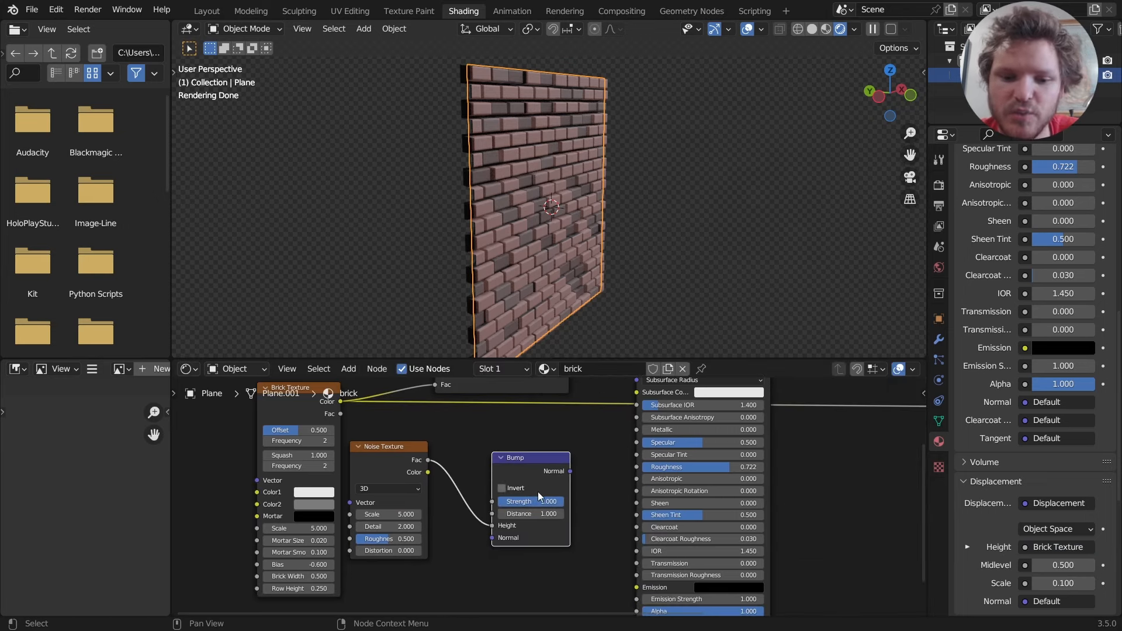
Step: Connect the Bump node's Normal output to the Principled BSDF's Normal input and link the BSDF to the material output's Surface
{"action": "left_click", "coordinate": [530, 458], "text": "ctrl+shift"}
{"action": "middle_click_drag", "start_coordinate": [517, 245], "coordinate": [483, 243]}
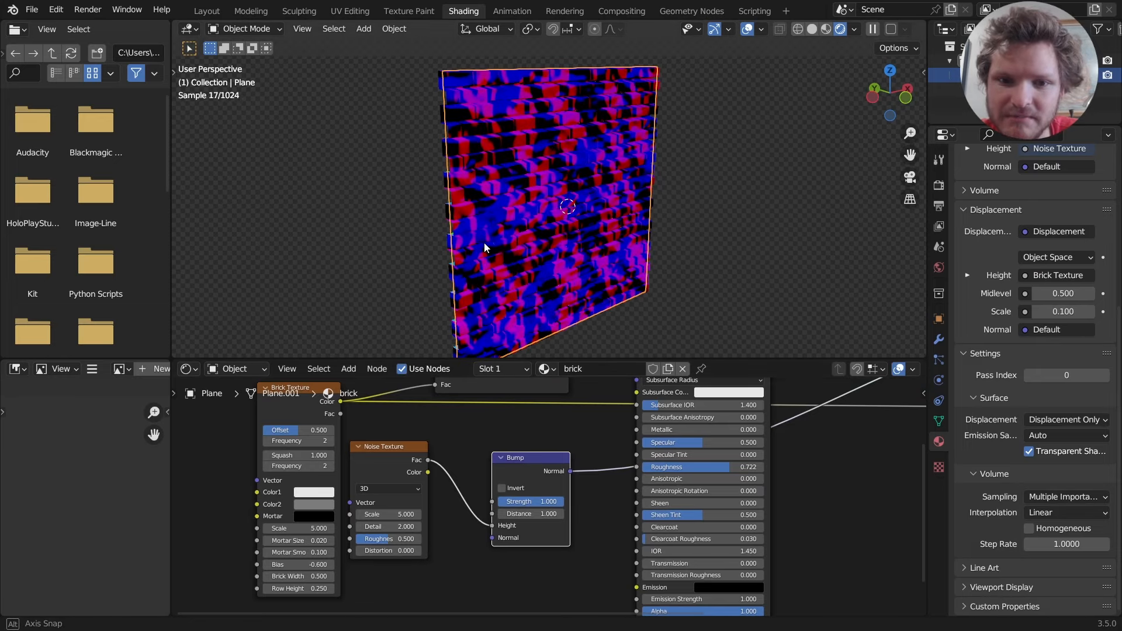
{"action": "right_click_drag", "start_coordinate": [551, 479], "coordinate": [716, 528], "text": "alt"}
{"action": "scroll", "coordinate": [731, 542], "scroll_direction": "down", "scroll_amount": 6}
{"action": "middle_click_drag", "start_coordinate": [732, 542], "coordinate": [618, 604]}
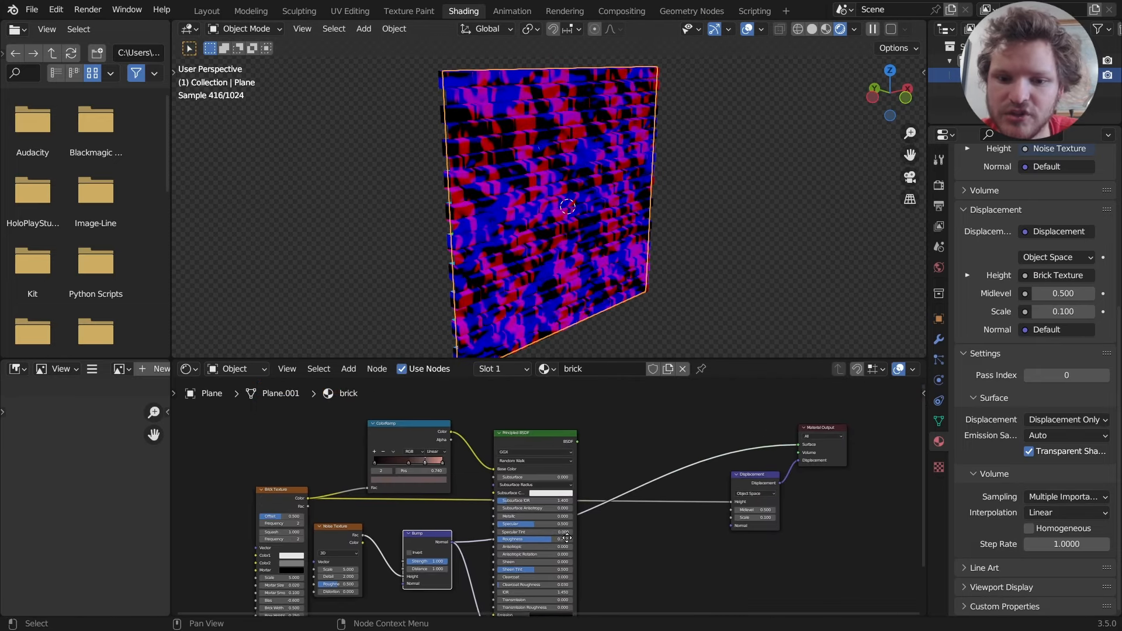
{"action": "left_click", "coordinate": [542, 443], "text": "ctrl+shift"}
{"action": "middle_click_drag", "start_coordinate": [542, 443], "coordinate": [672, 411]}
{"action": "scroll", "coordinate": [519, 233], "scroll_direction": "up", "scroll_amount": 3}
{"action": "middle_click_drag", "start_coordinate": [535, 228], "coordinate": [508, 206]}
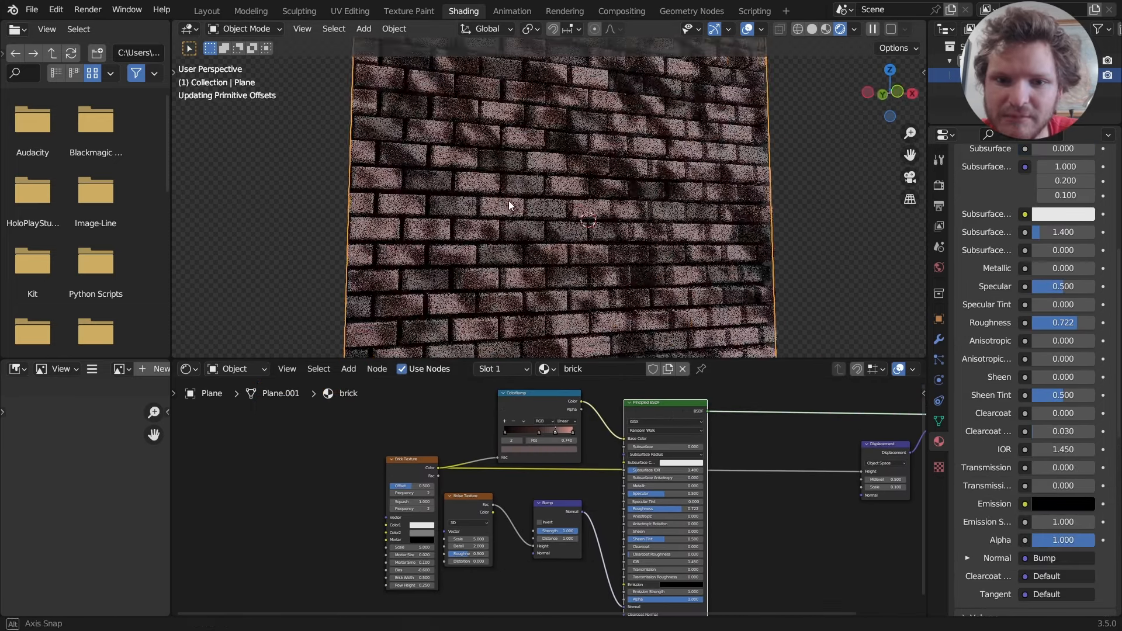
Step: Set the Noise Texture's scale to 25 and its detail to 6
{"action": "scroll", "coordinate": [390, 554], "scroll_direction": "up", "scroll_amount": 3}
{"action": "double_click", "coordinate": [546, 528]}
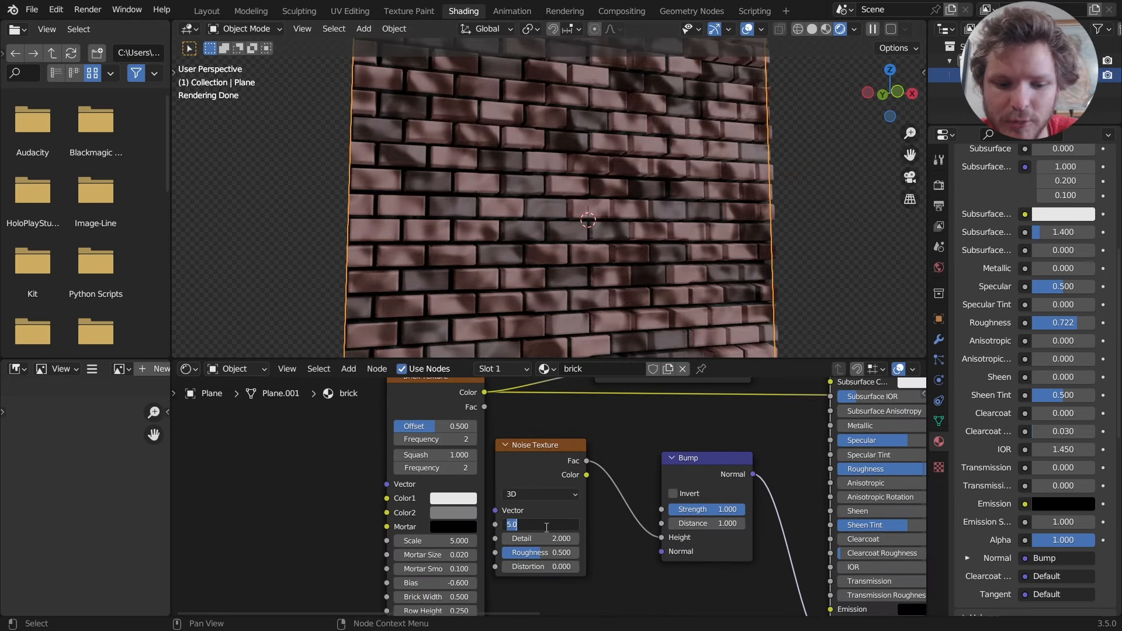
{"action": "type", "text": "25"}
{"action": "key", "text": "Return"}
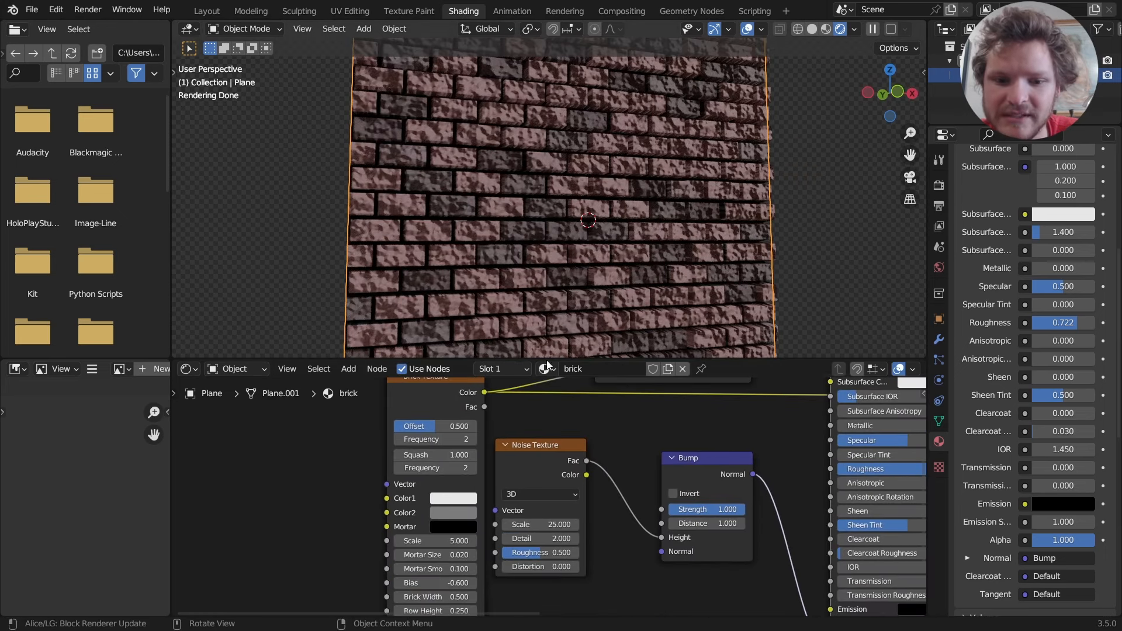
{"action": "double_click", "coordinate": [552, 538]}
{"action": "type", "text": "6"}
{"action": "key", "text": "Return"}
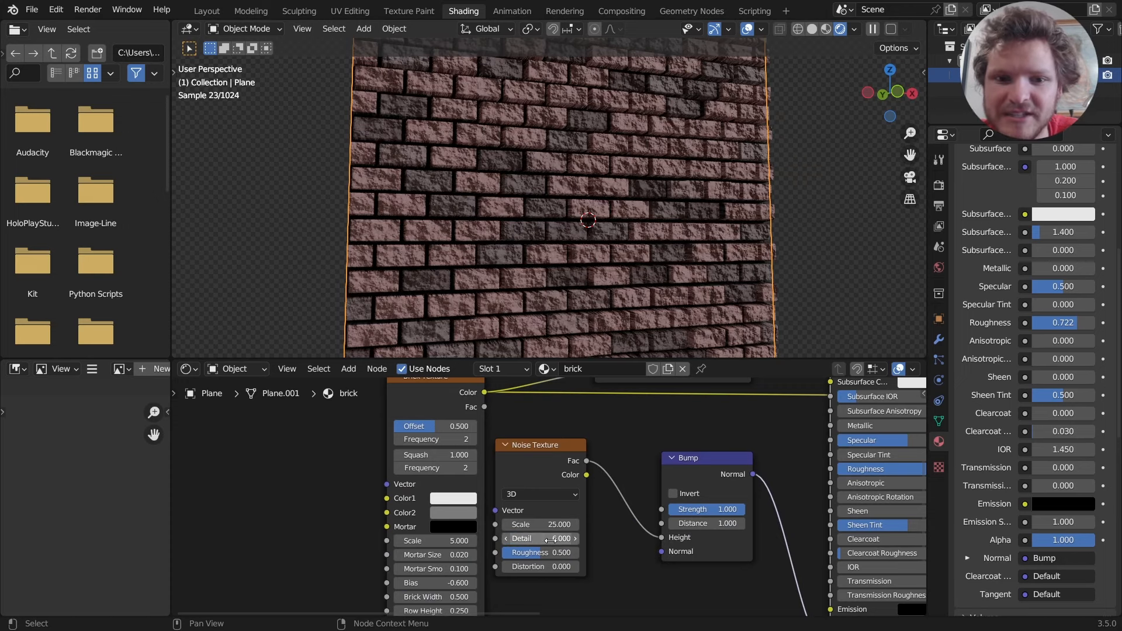
Step: Set the Bump node's strength to 0.5
{"action": "scroll", "coordinate": [595, 167], "scroll_direction": "up", "scroll_amount": 6}
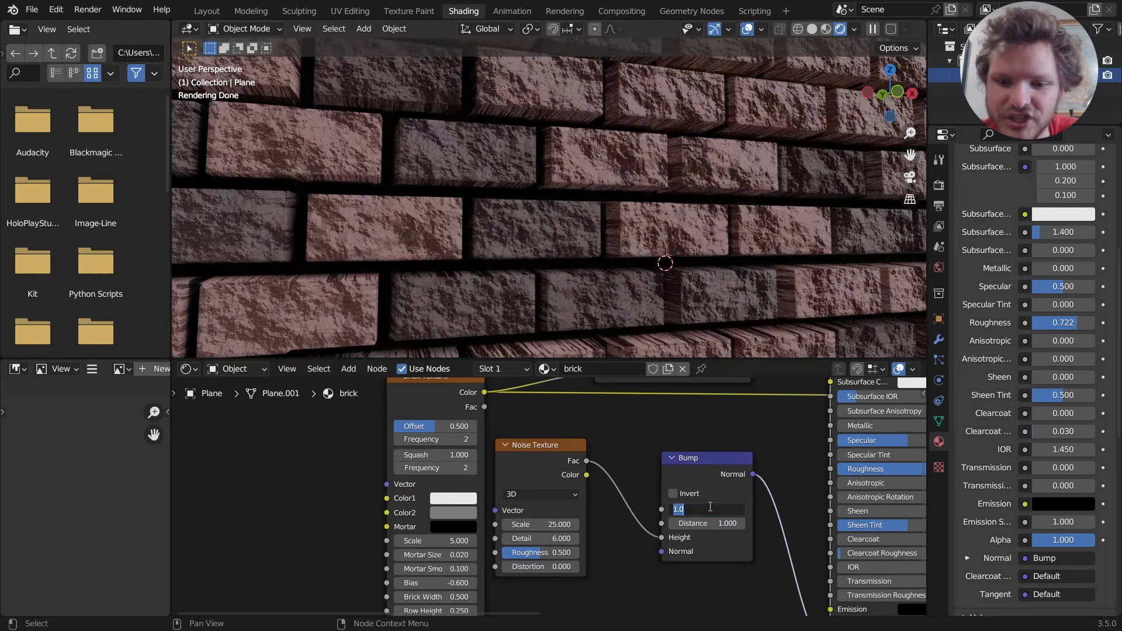
{"action": "scroll", "coordinate": [507, 180], "scroll_direction": "down", "scroll_amount": 8}
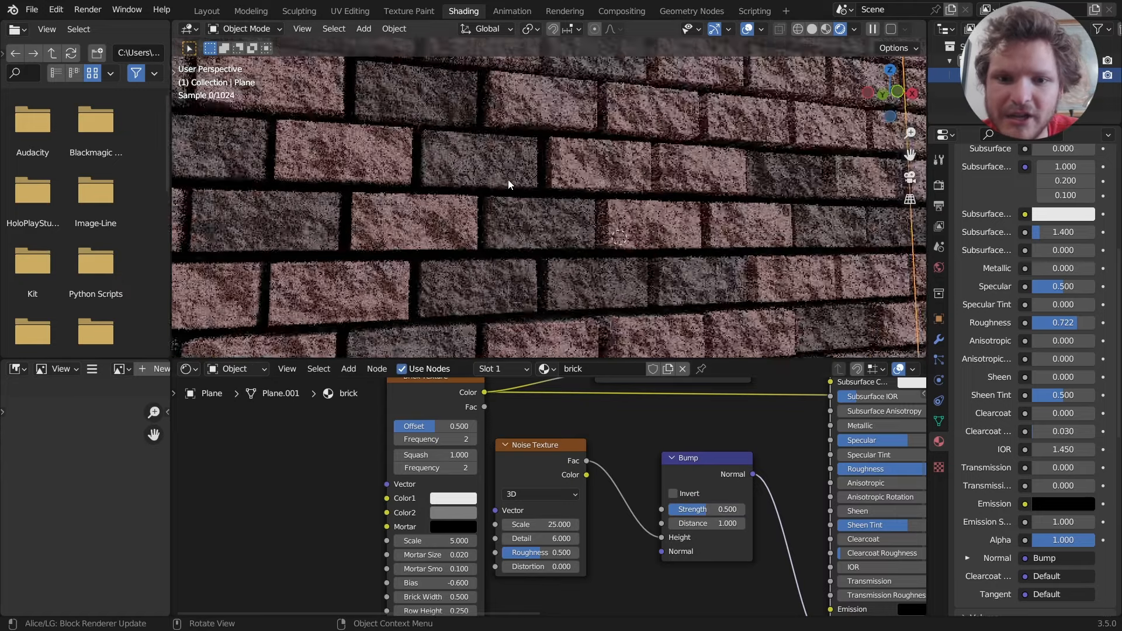
{"action": "scroll", "coordinate": [542, 169], "scroll_direction": "down", "scroll_amount": 6}
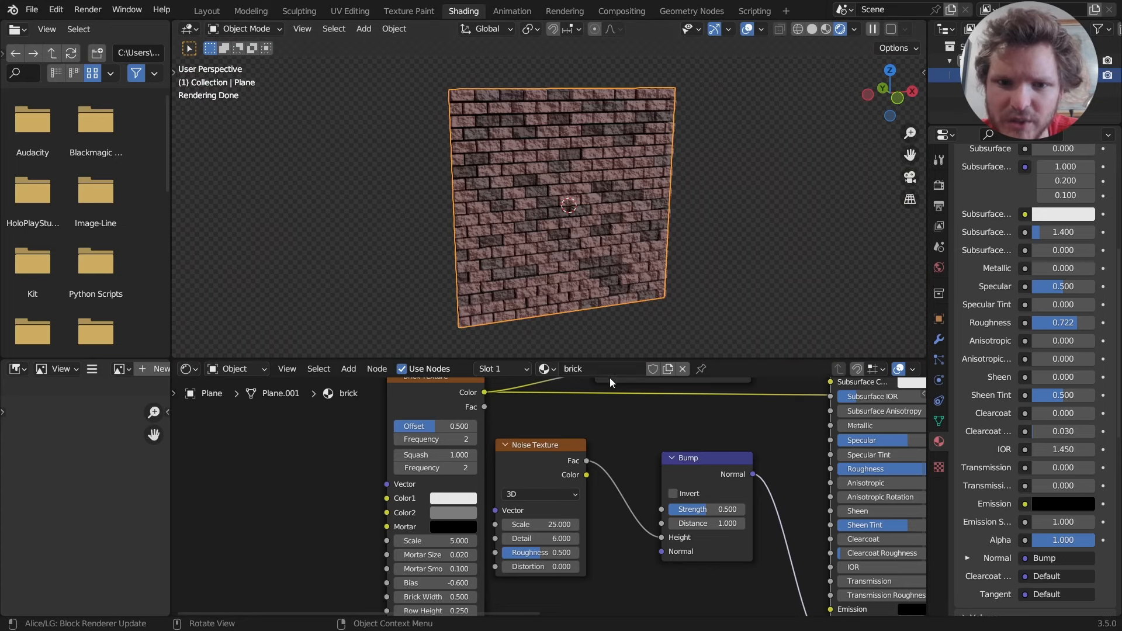
Step: Lighten the colour of the ColorRamp stop at 0.740 to a warm grey
{"action": "middle_click_drag", "start_coordinate": [643, 397], "coordinate": [601, 517]}
{"action": "scroll", "coordinate": [665, 462], "scroll_direction": "up", "scroll_amount": 3}
{"action": "left_click", "coordinate": [595, 492]}
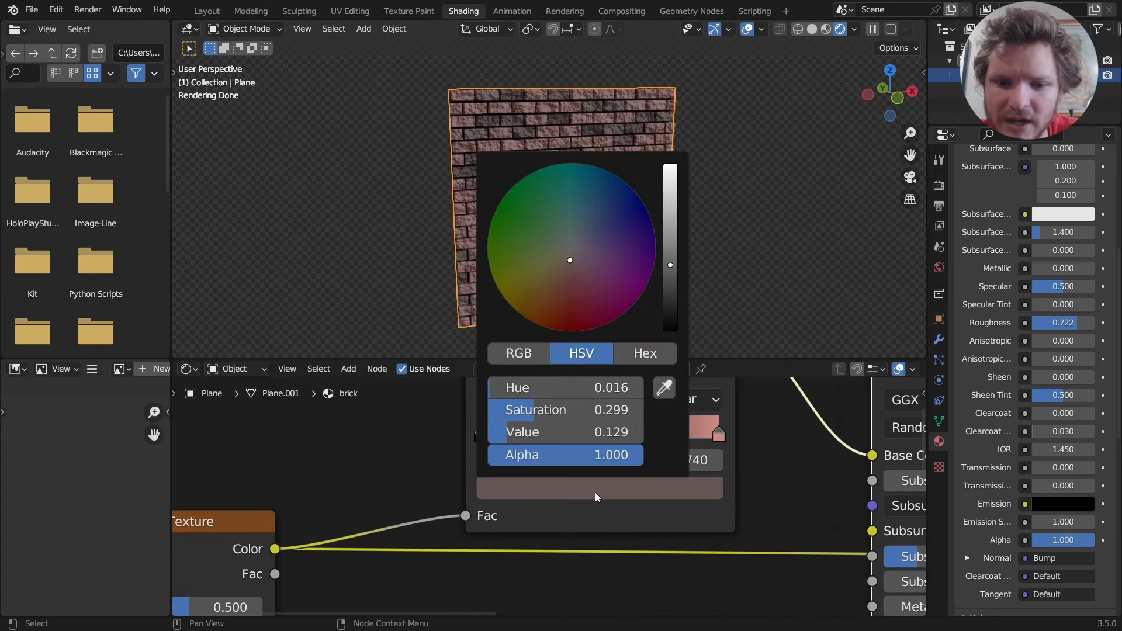
{"action": "mouse_move", "coordinate": [531, 410]}
{"action": "left_mouse_down"}
{"action": "mouse_move", "coordinate": [511, 410]}
{"action": "mouse_move", "coordinate": [532, 433]}
{"action": "left_mouse_up"}
{"action": "mouse_move", "coordinate": [609, 201]}
{"action": "middle_mouse_down"}
{"action": "mouse_move", "coordinate": [587, 194]}
{"action": "mouse_move", "coordinate": [630, 206]}
{"action": "middle_mouse_up"}
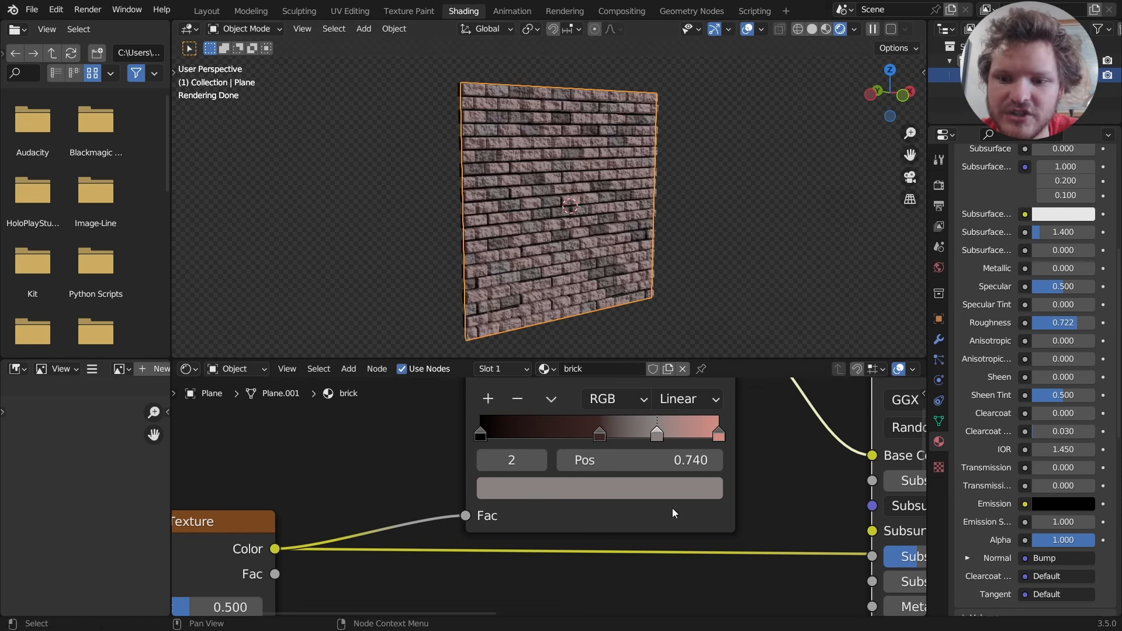
Step: Move the Brick Texture node away from the Noise Texture node and add a reroute point on its Color links
{"action": "scroll", "coordinate": [651, 488], "scroll_direction": "down", "scroll_amount": 5}
{"action": "middle_click_drag", "start_coordinate": [644, 499], "coordinate": [651, 423]}
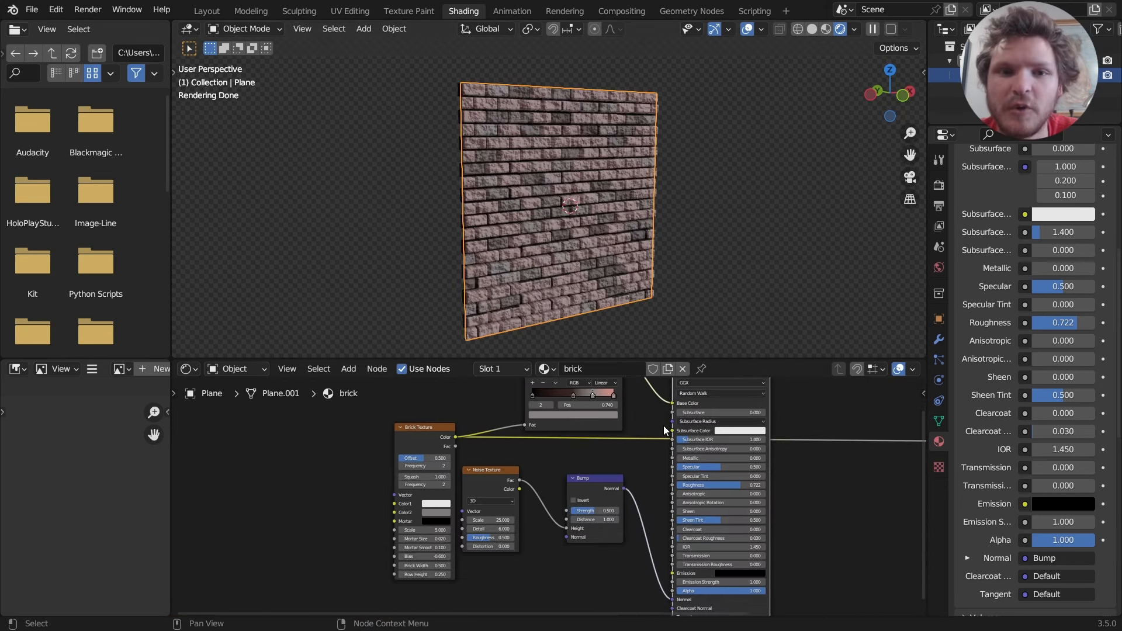
{"action": "middle_click_drag", "start_coordinate": [493, 454], "coordinate": [566, 470]}
{"action": "scroll", "coordinate": [566, 470], "scroll_direction": "up", "scroll_amount": 2}
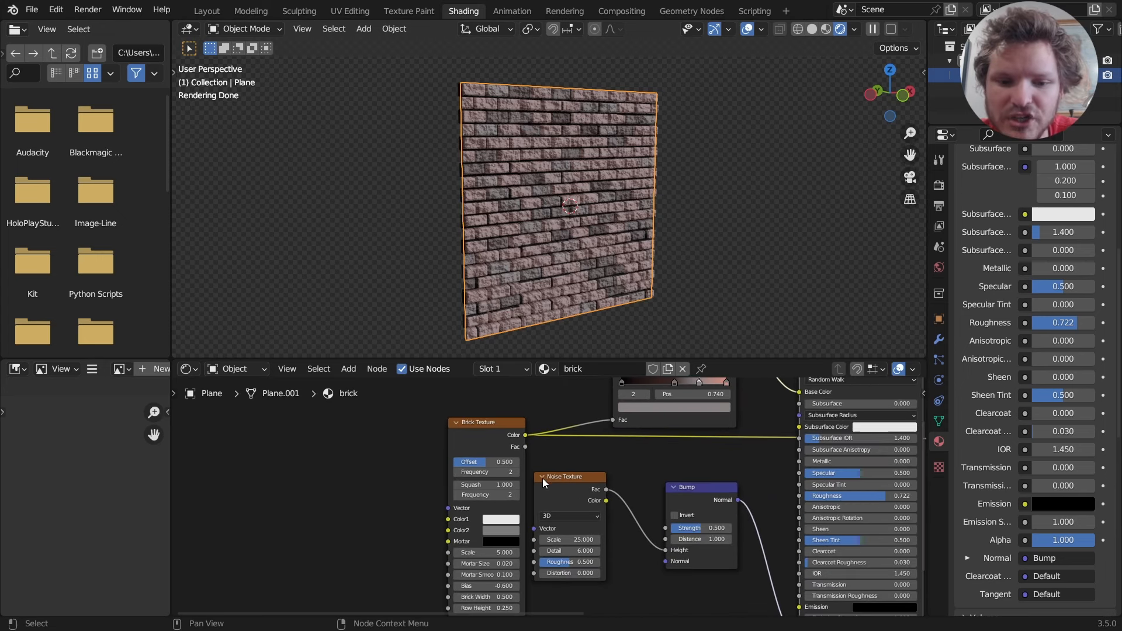
{"action": "scroll", "coordinate": [538, 482], "scroll_direction": "up", "scroll_amount": 1}
{"action": "mouse_move", "coordinate": [501, 228]}
{"action": "middle_mouse_down"}
{"action": "mouse_move", "coordinate": [535, 223]}
{"action": "mouse_move", "coordinate": [512, 239]}
{"action": "middle_mouse_up"}
{"action": "left_click_drag", "start_coordinate": [476, 411], "coordinate": [369, 415]}
{"action": "right_click_drag", "start_coordinate": [517, 461], "coordinate": [503, 404], "text": "shift"}
{"action": "middle_click_drag", "start_coordinate": [402, 459], "coordinate": [532, 442]}
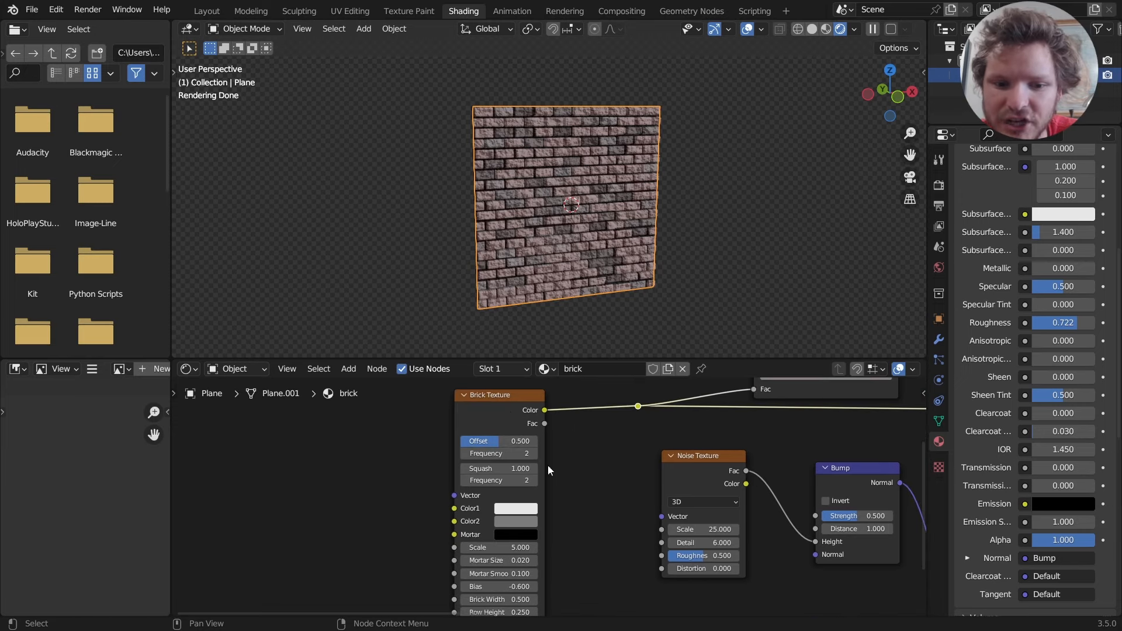
{"action": "mouse_move", "coordinate": [497, 549]}
{"action": "left_mouse_down"}
{"action": "mouse_move", "coordinate": [587, 548]}
{"action": "mouse_move", "coordinate": [476, 549]}
{"action": "mouse_move", "coordinate": [561, 561]}
{"action": "mouse_move", "coordinate": [493, 561]}
{"action": "left_mouse_up"}
{"action": "right_click", "coordinate": [497, 548]}
Step: Extrude the plane's side edge perpendicular to the wall and again along the X axis to form three connected walls
{"action": "middle_click_drag", "start_coordinate": [655, 233], "coordinate": [501, 235], "text": "shift"}
{"action": "key", "text": "Tab"}
{"action": "key", "text": "2"}
{"action": "left_click", "coordinate": [501, 186]}
{"action": "key", "text": "e"}
{"action": "key", "text": "x"}
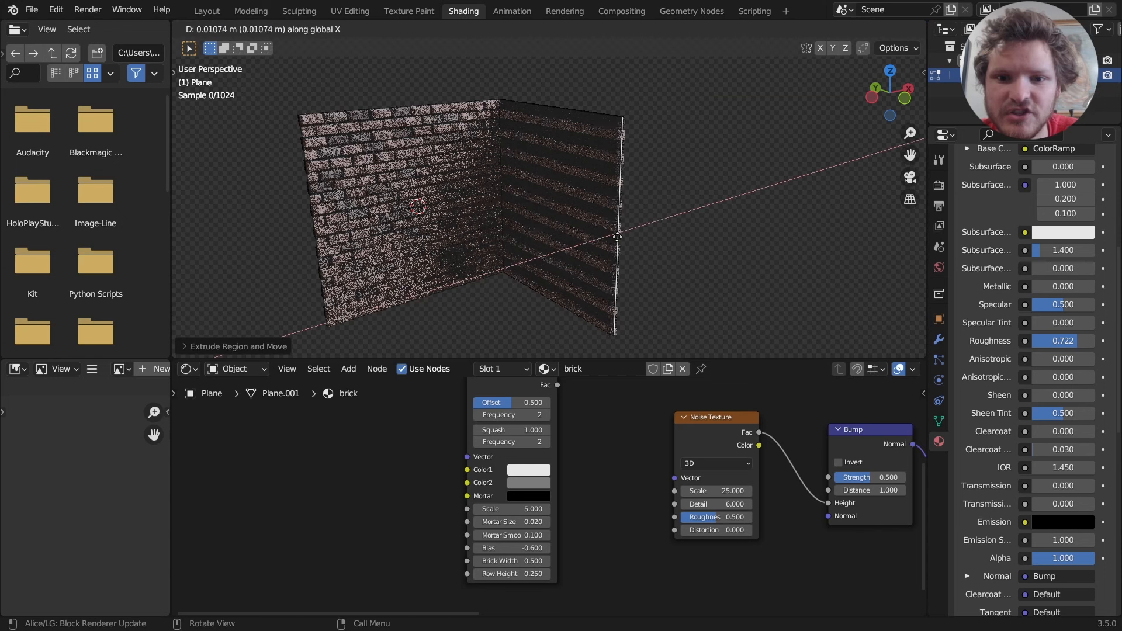
{"action": "left_click", "coordinate": [779, 218]}
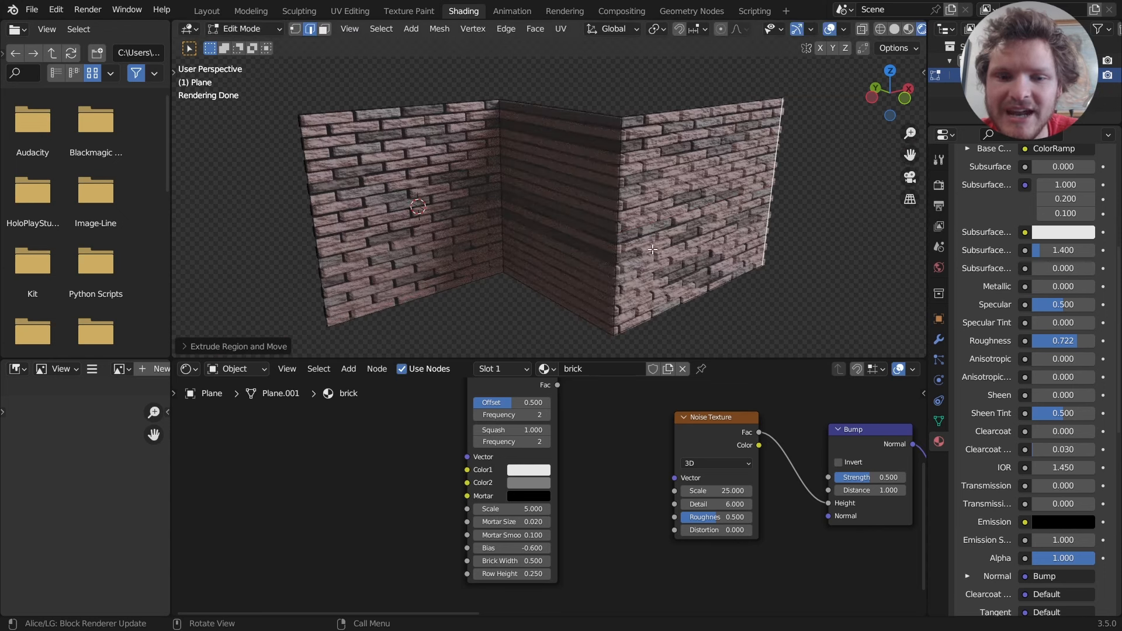
Step: Add a Texture Coordinate node feeding the Brick Texture's Vector input directly, with the Mapping node removed
{"action": "middle_click_drag", "start_coordinate": [571, 464], "coordinate": [638, 523]}
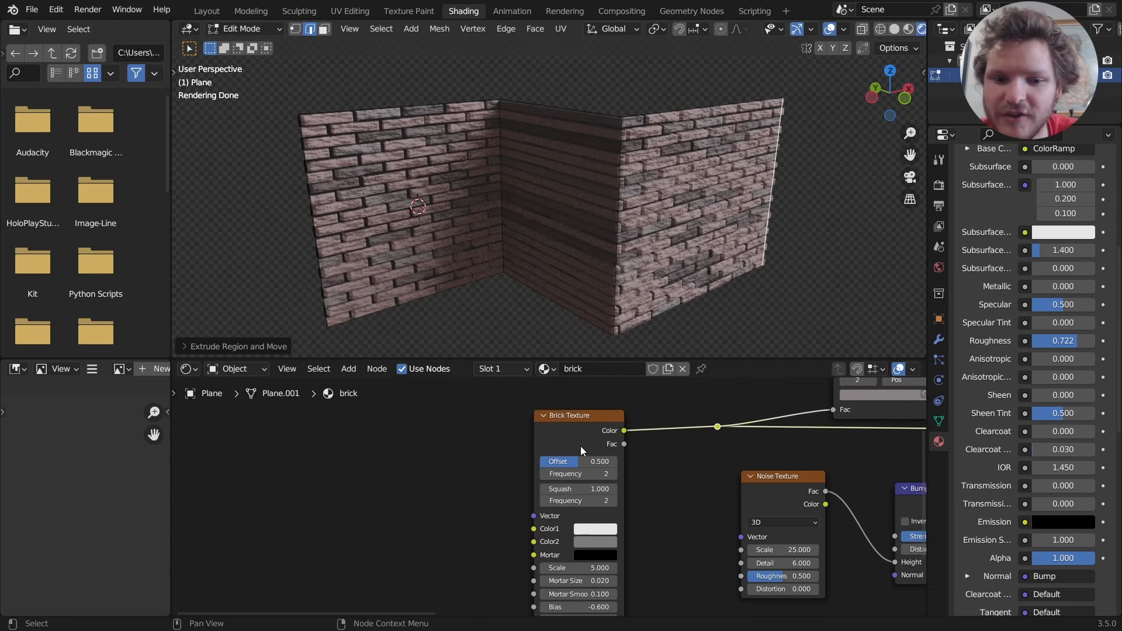
{"action": "left_click", "coordinate": [577, 433]}
{"action": "left_click", "coordinate": [792, 496]}
{"action": "left_click", "coordinate": [564, 419]}
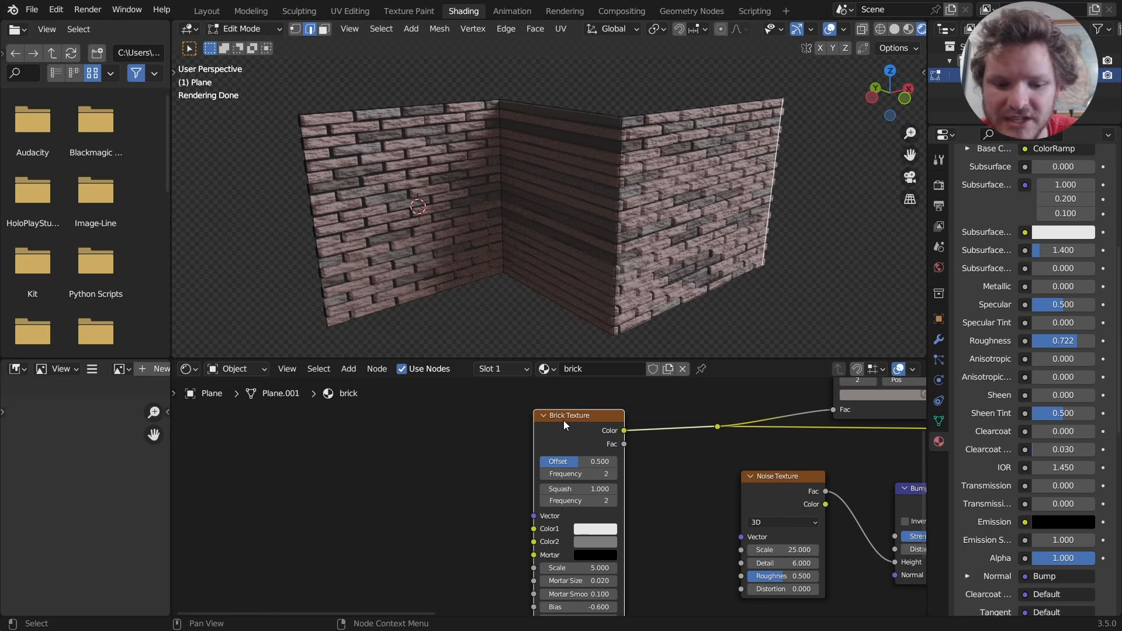
{"action": "key", "text": "ctrl+t"}
{"action": "key", "text": "ctrl+x"}
Step: Connect the Texture Coordinate's Generated output to the Noise Texture's Vector input
{"action": "left_click_drag", "start_coordinate": [401, 457], "coordinate": [741, 538]}
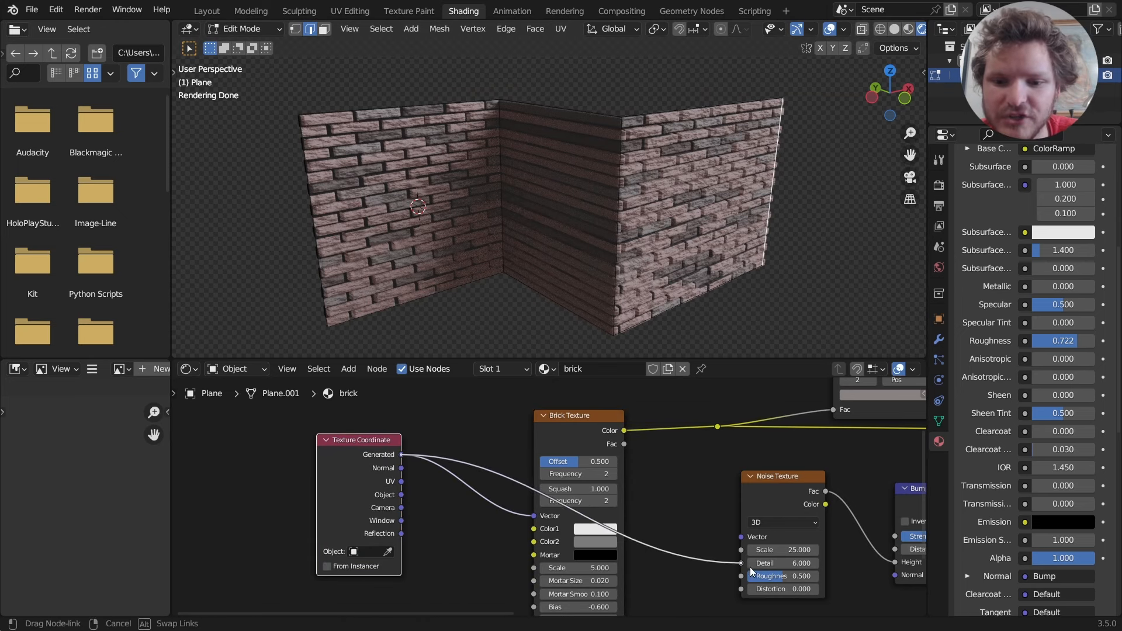
{"action": "key", "text": "Escape"}
{"action": "left_click_drag", "start_coordinate": [401, 454], "coordinate": [741, 536]}
Step: Merge both texture vector links through a reroute point and feed it from the Texture Coordinate's UV output
{"action": "middle_click_drag", "start_coordinate": [479, 518], "coordinate": [658, 533]}
{"action": "left_click_drag", "start_coordinate": [519, 474], "coordinate": [377, 475]}
{"action": "right_click_drag", "start_coordinate": [607, 536], "coordinate": [604, 436], "text": "shift"}
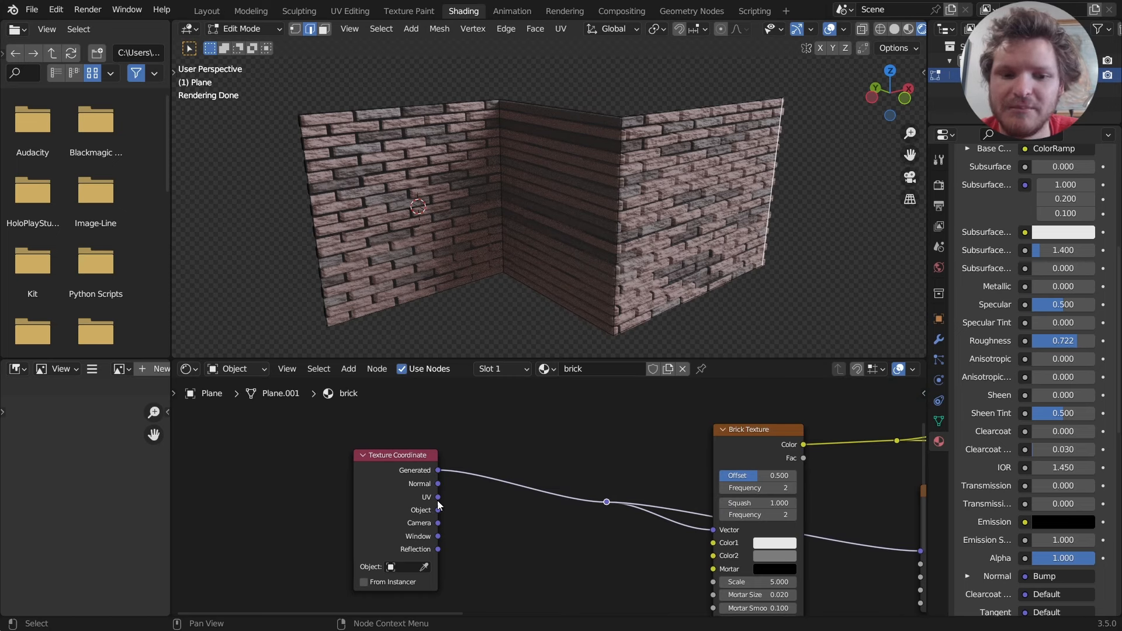
{"action": "left_click_drag", "start_coordinate": [438, 497], "coordinate": [604, 503]}
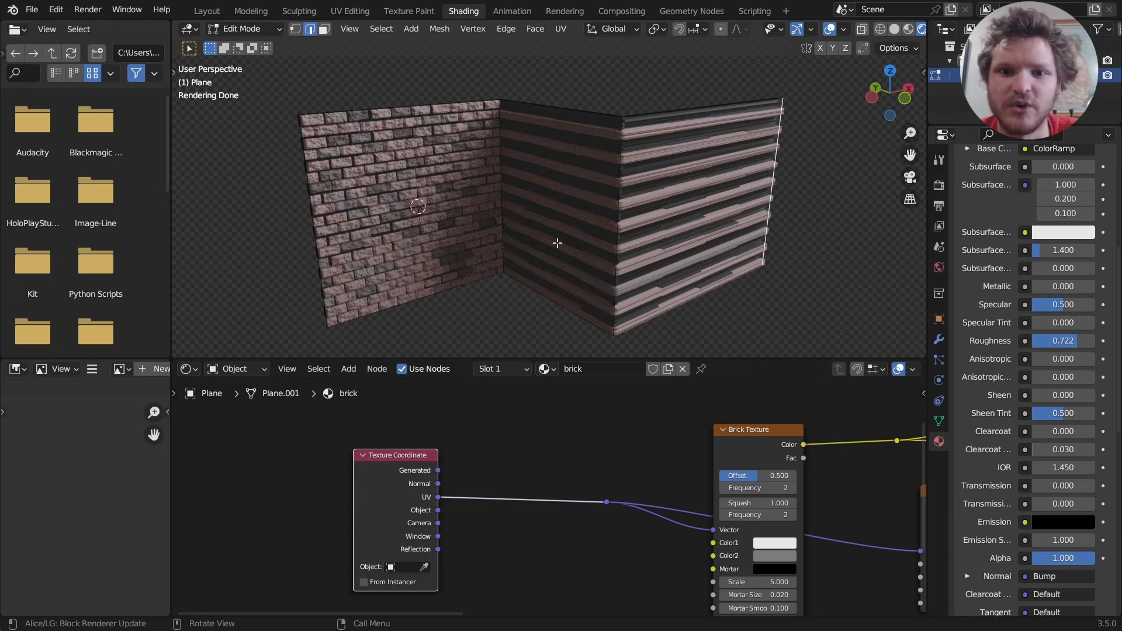
Step: Switch to the UV Editing workspace and unwrap all faces of the wall mesh
{"action": "left_click", "coordinate": [350, 11]}
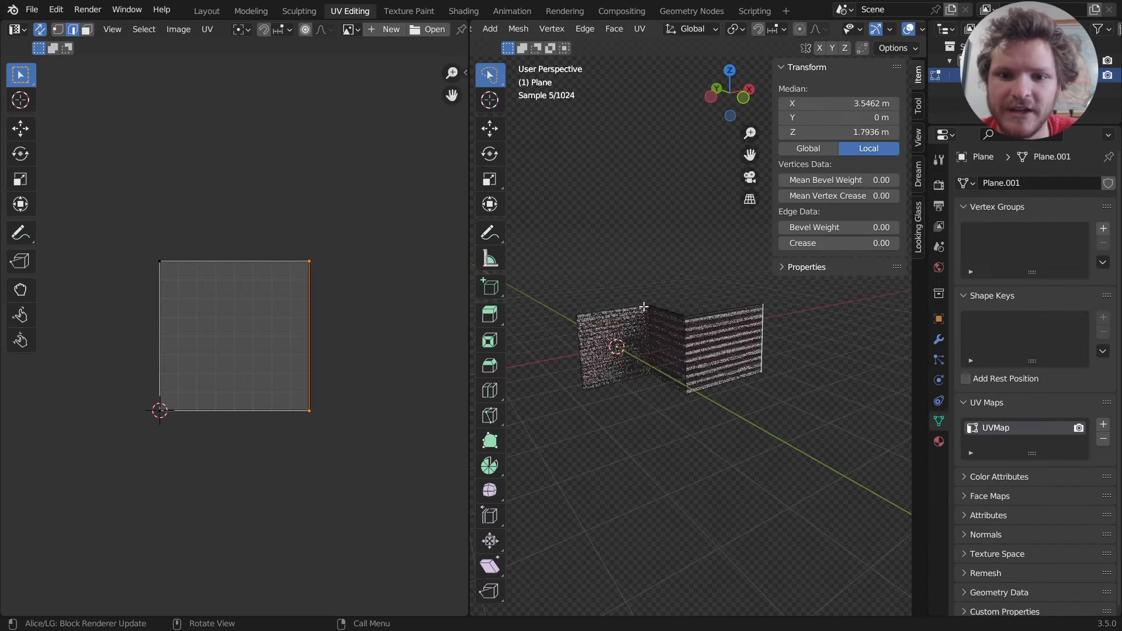
{"action": "middle_click_drag", "start_coordinate": [649, 329], "coordinate": [666, 312], "text": "shift"}
{"action": "key", "text": "u"}
{"action": "left_click", "coordinate": [666, 312]}
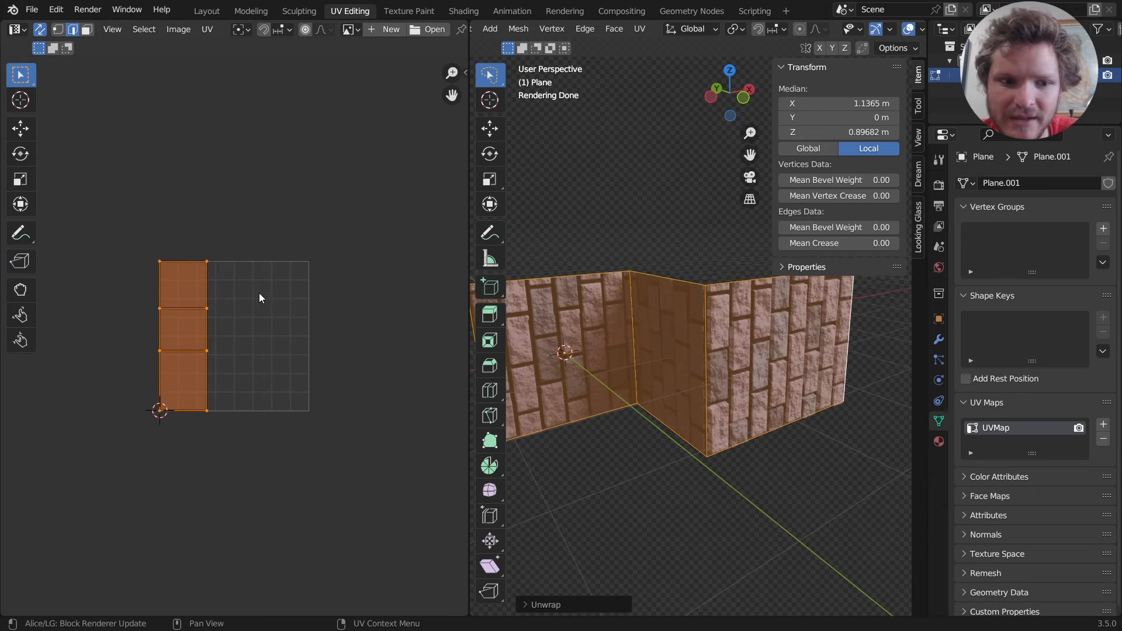
Step: Rotate the wall's unwrapped UVs by 90° and scale them up to about 3.2 times their size
{"action": "key", "text": "r"}
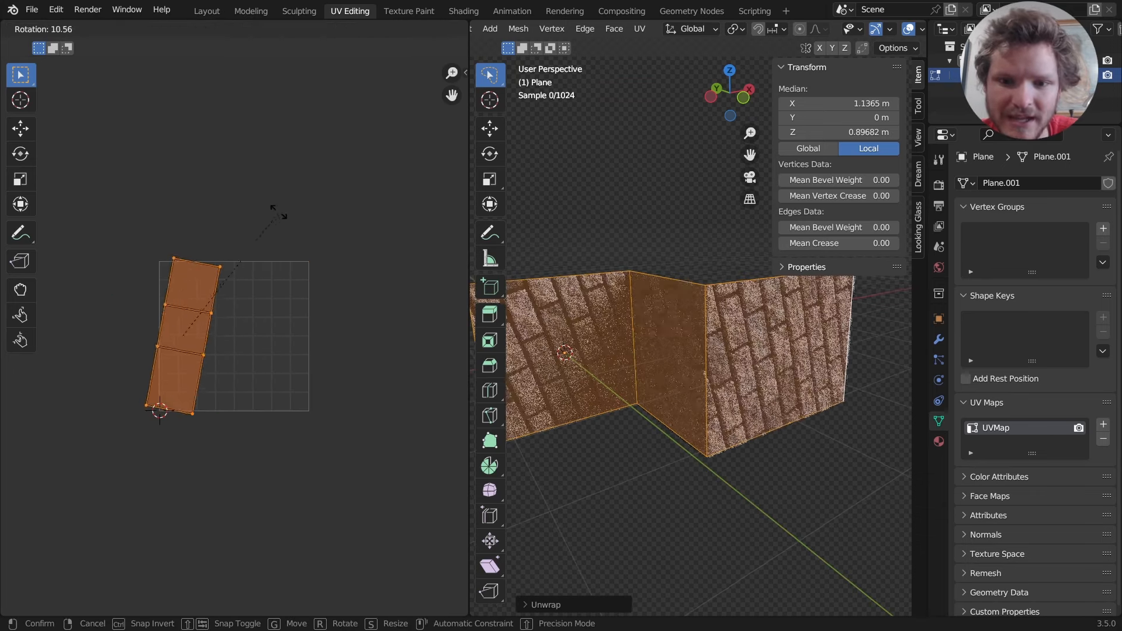
{"action": "type", "text": "90"}
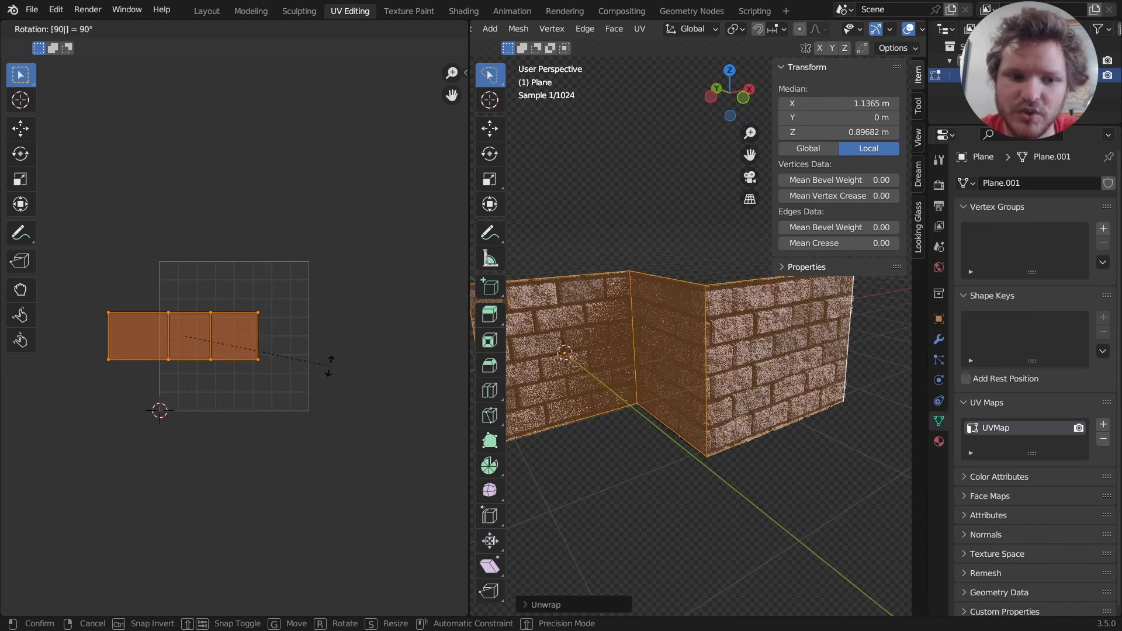
{"action": "key", "text": "Return"}
{"action": "key", "text": "s"}
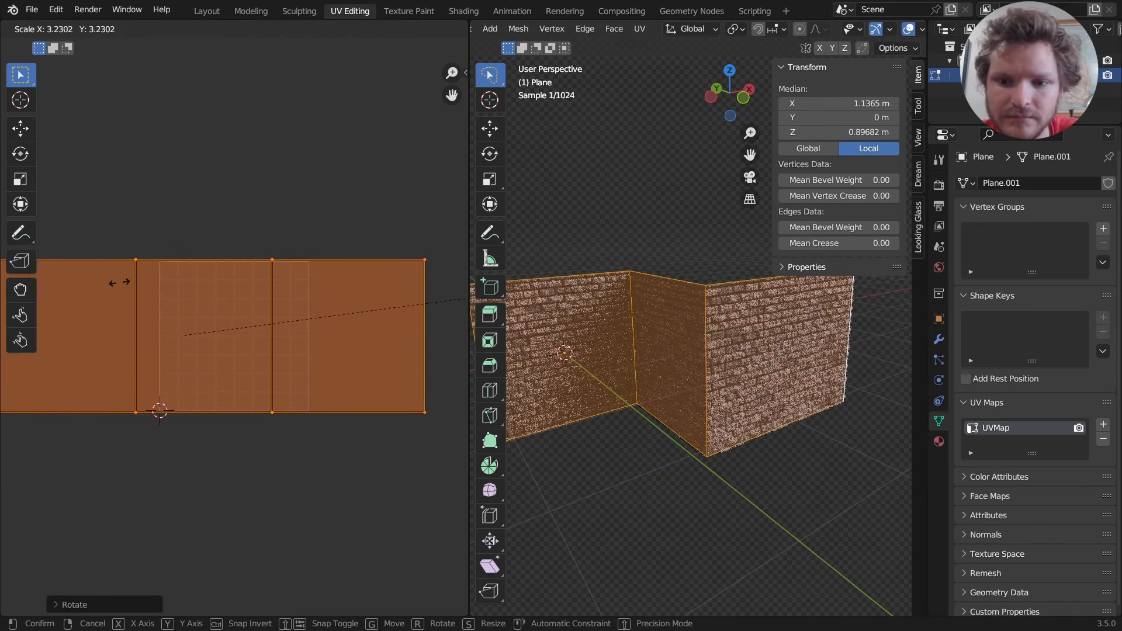
{"action": "left_click", "coordinate": [492, 403]}
{"action": "key", "text": "Tab"}
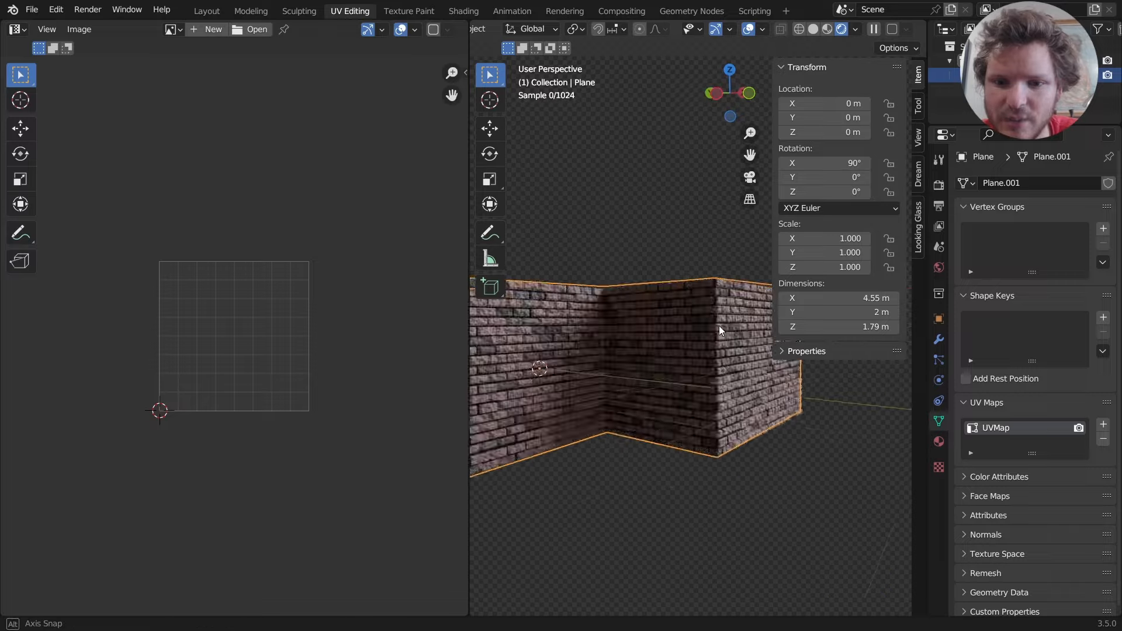
Step: Select the middle wall face and shift its UV island upward, undoing a second move downward
{"action": "scroll", "coordinate": [703, 353], "scroll_direction": "up", "scroll_amount": 5}
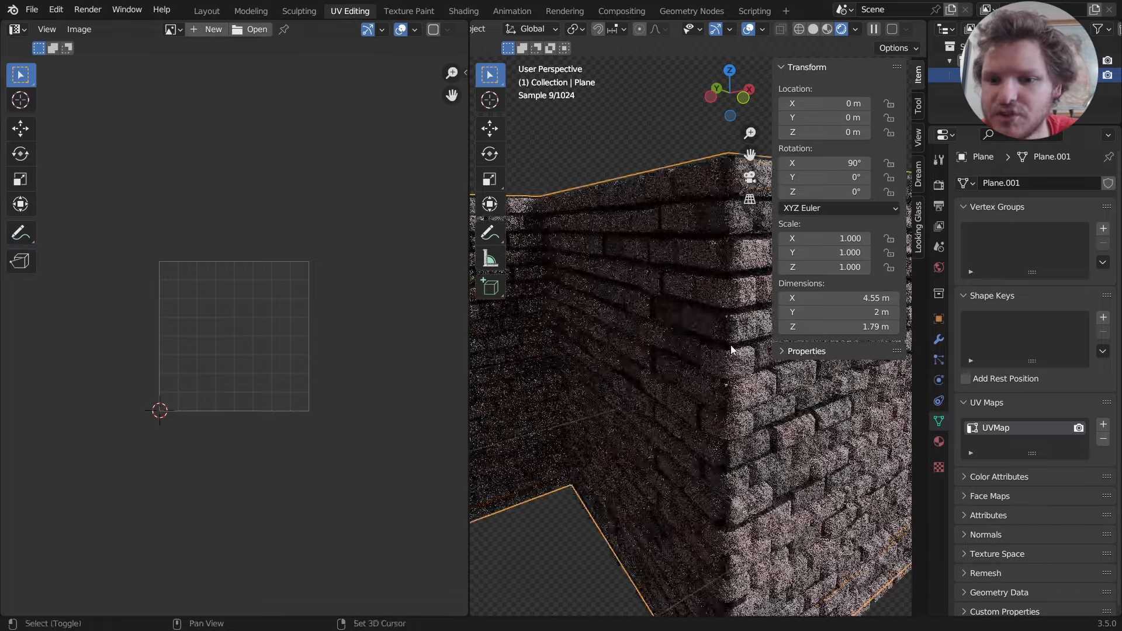
{"action": "scroll", "coordinate": [643, 349], "scroll_direction": "up", "scroll_amount": 1}
{"action": "middle_click_drag", "start_coordinate": [731, 345], "coordinate": [668, 391], "text": "shift"}
{"action": "scroll", "coordinate": [643, 349], "scroll_direction": "up", "scroll_amount": 3}
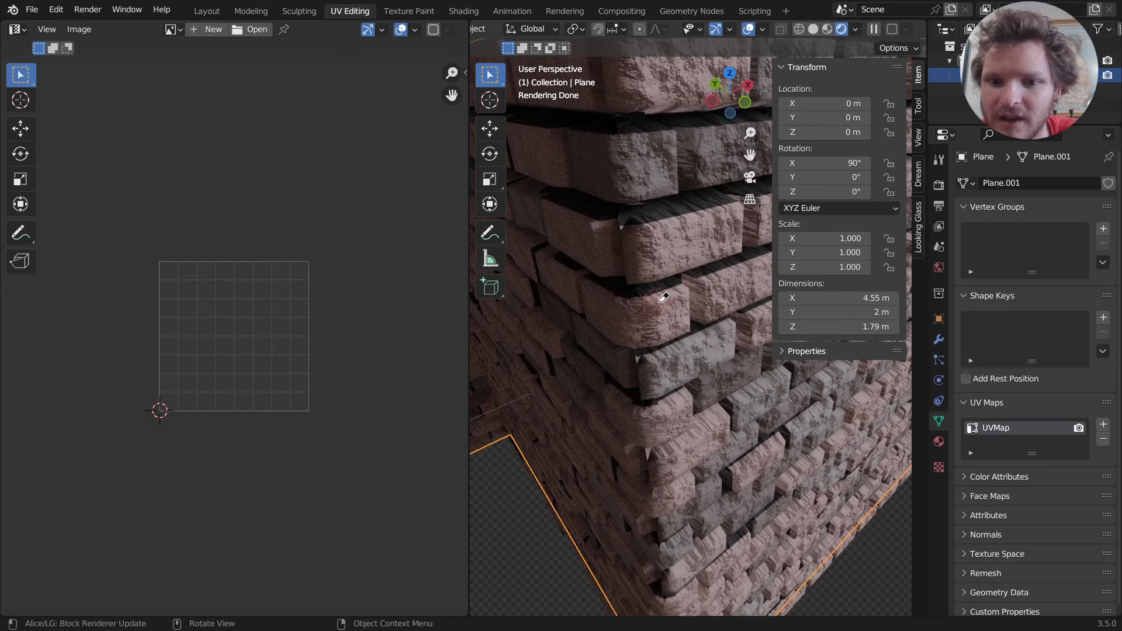
{"action": "scroll", "coordinate": [671, 301], "scroll_direction": "down", "scroll_amount": 3}
{"action": "key", "text": "Tab"}
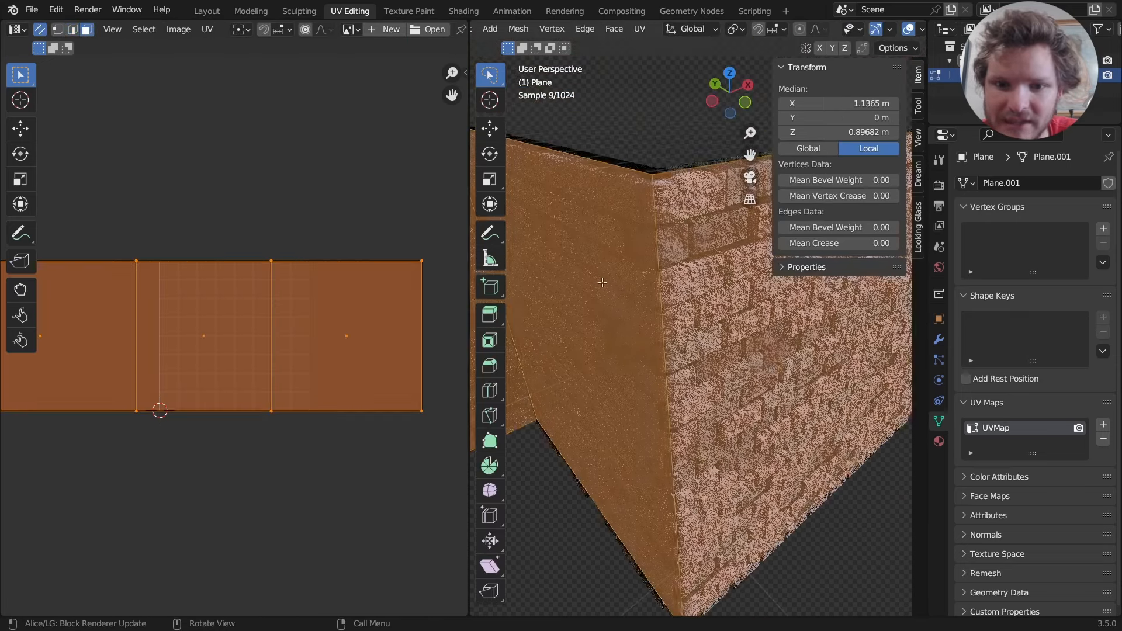
{"action": "left_click", "coordinate": [602, 282]}
{"action": "left_click_drag", "start_coordinate": [258, 332], "coordinate": [310, 240]}
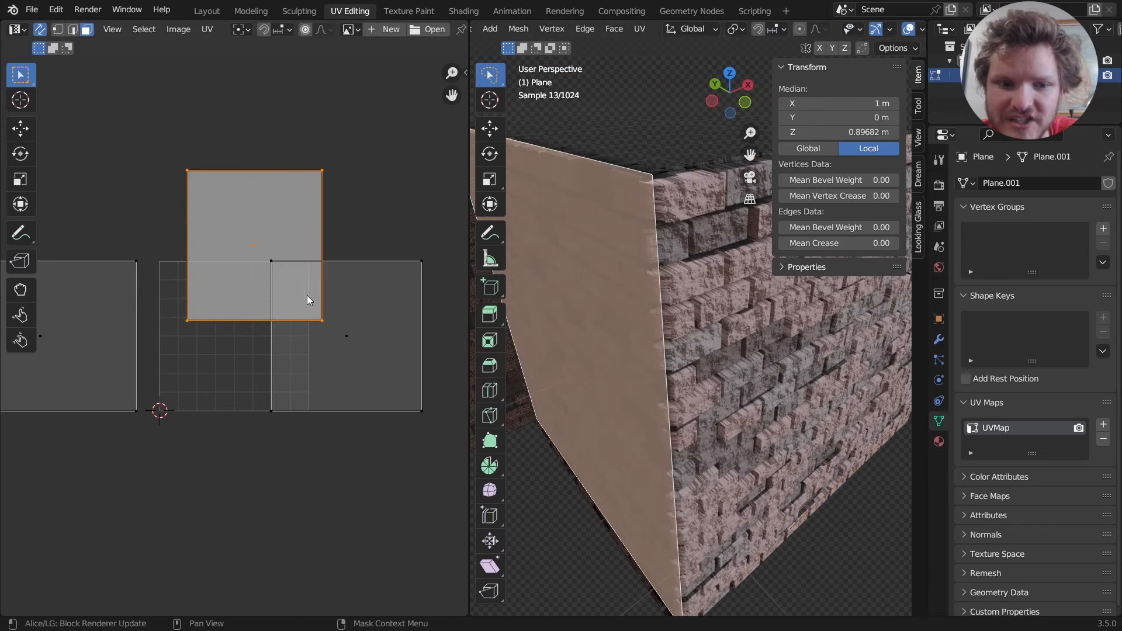
{"action": "left_click_drag", "start_coordinate": [308, 296], "coordinate": [323, 468]}
{"action": "key", "text": "ctrl+z"}
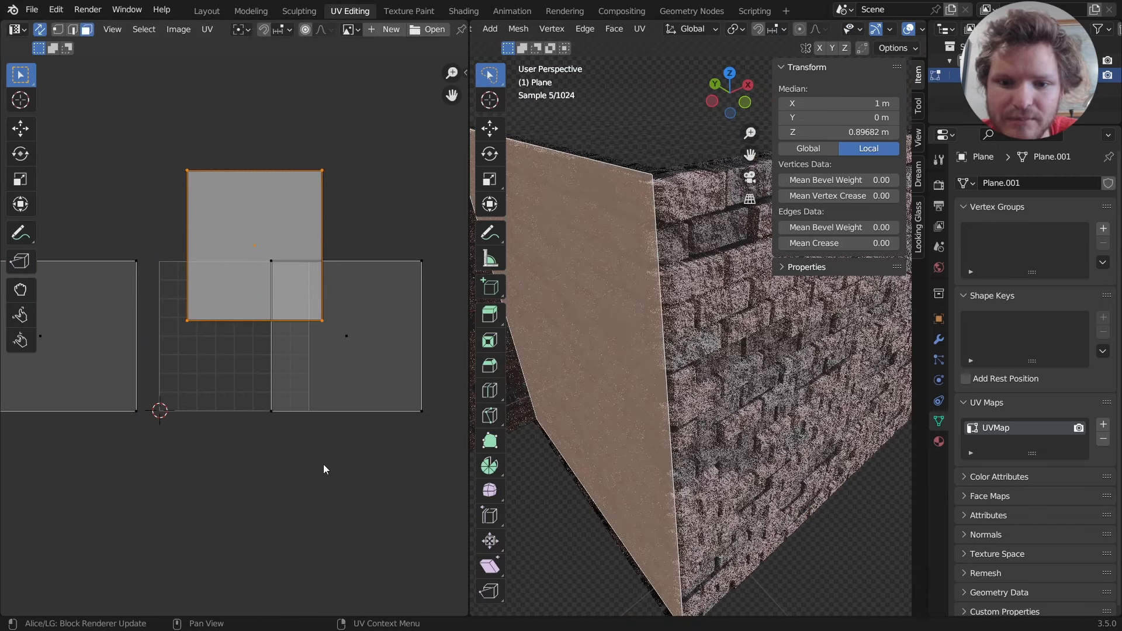
{"action": "key", "text": "Tab"}
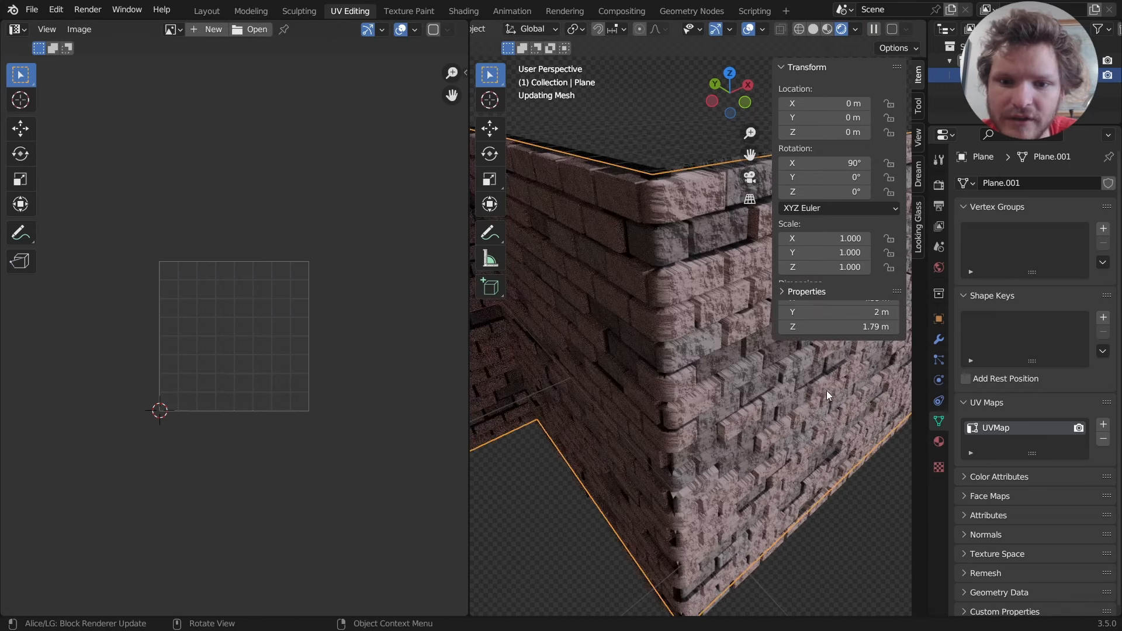
Step: Switch to the Shading workspace with the brick material's nodes
{"action": "scroll", "coordinate": [760, 380], "scroll_direction": "down", "scroll_amount": 6}
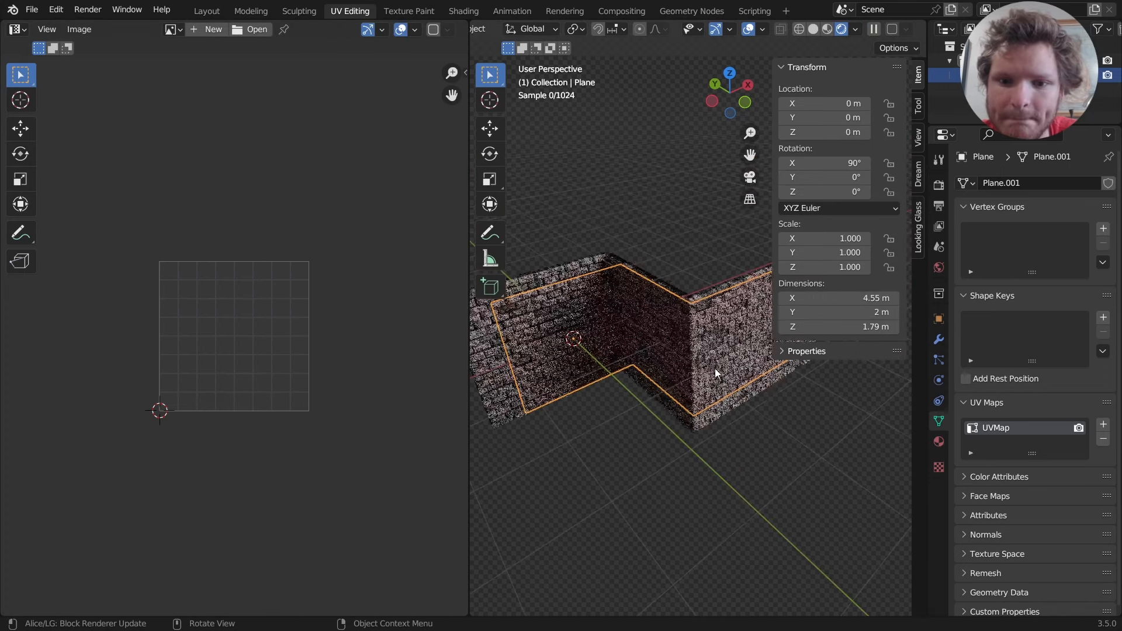
{"action": "middle_click_drag", "start_coordinate": [665, 367], "coordinate": [662, 339]}
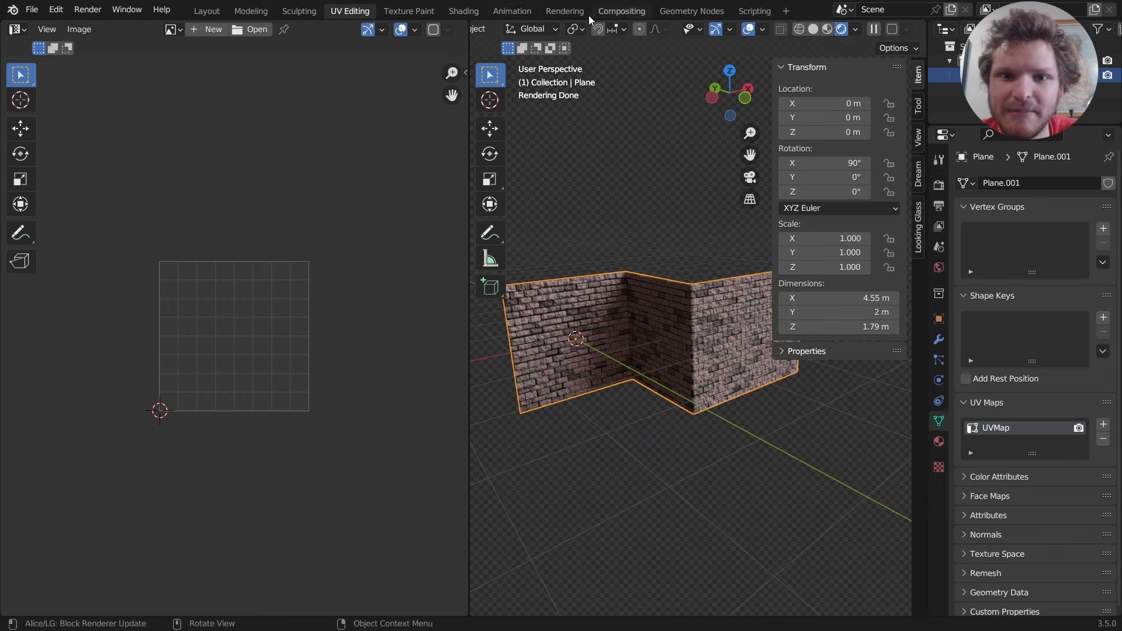
{"action": "left_click", "coordinate": [472, 18]}
Step: Add a UV sphere and move it about 8.9 m along the global X axis, beside the walls
{"action": "scroll", "coordinate": [615, 233], "scroll_direction": "down", "scroll_amount": 4}
{"action": "key", "text": "shift+a"}
{"action": "mouse_move", "coordinate": [503, 169]}
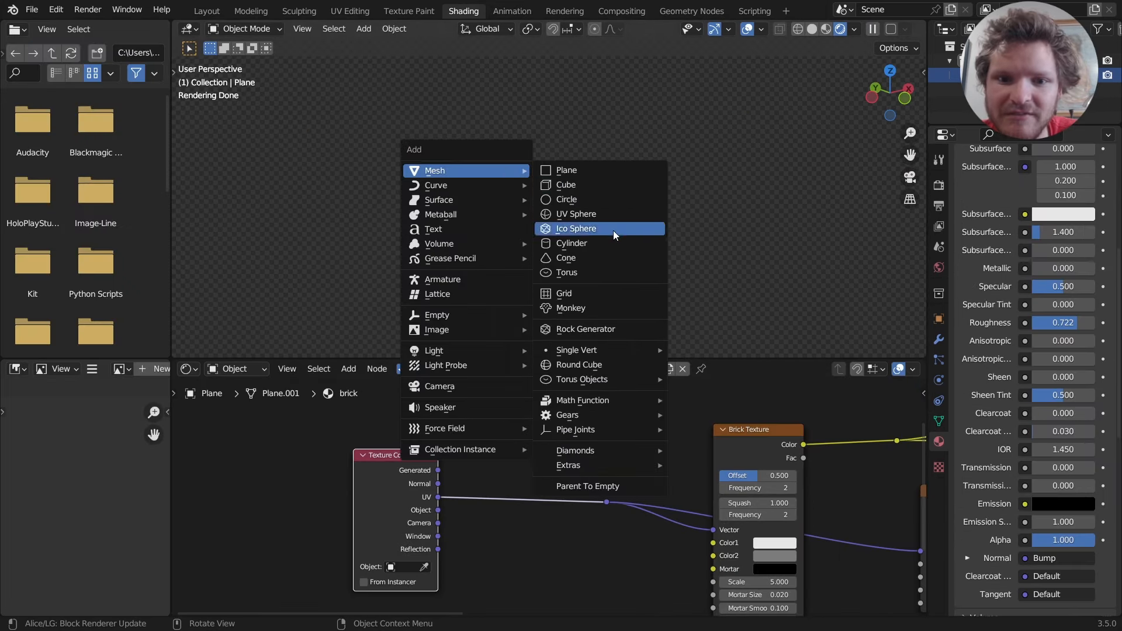
{"action": "left_click", "coordinate": [563, 215]}
{"action": "key", "text": "g"}
{"action": "key", "text": "x"}
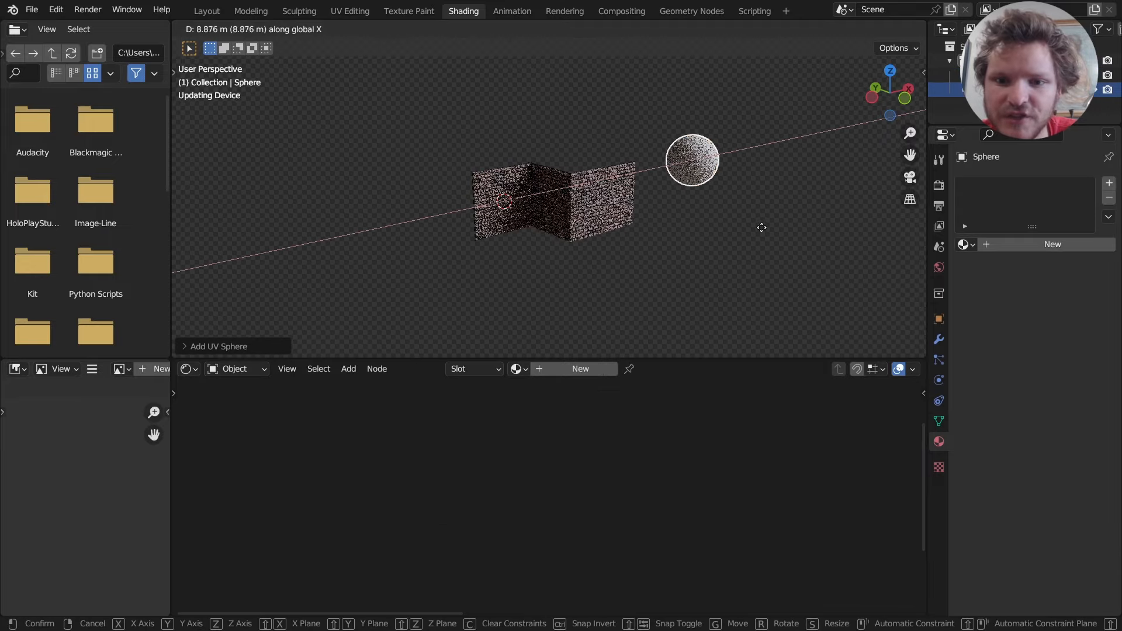
{"action": "left_click", "coordinate": [761, 227]}
Step: Shade the new sphere smooth and assign it the existing brick material
{"action": "scroll", "coordinate": [727, 170], "scroll_direction": "up", "scroll_amount": 5}
{"action": "middle_click_drag", "start_coordinate": [727, 169], "coordinate": [405, 186], "text": "shift"}
{"action": "right_click", "coordinate": [660, 131]}
{"action": "left_click", "coordinate": [660, 131]}
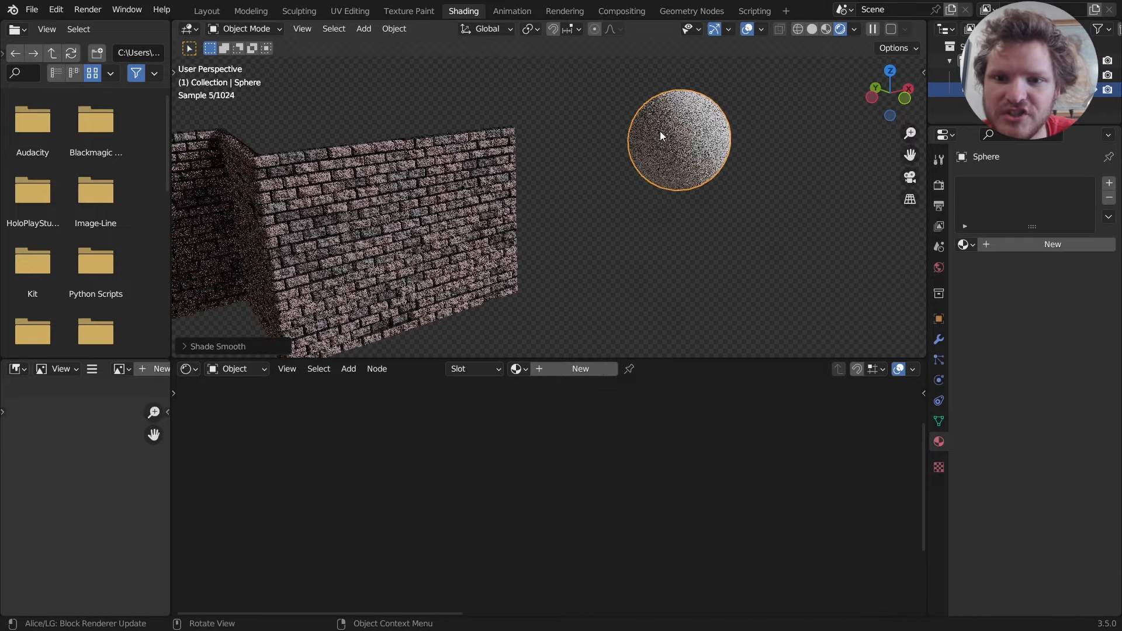
{"action": "middle_click_drag", "start_coordinate": [661, 131], "coordinate": [572, 159], "text": "shift"}
{"action": "scroll", "coordinate": [573, 160], "scroll_direction": "up", "scroll_amount": 2}
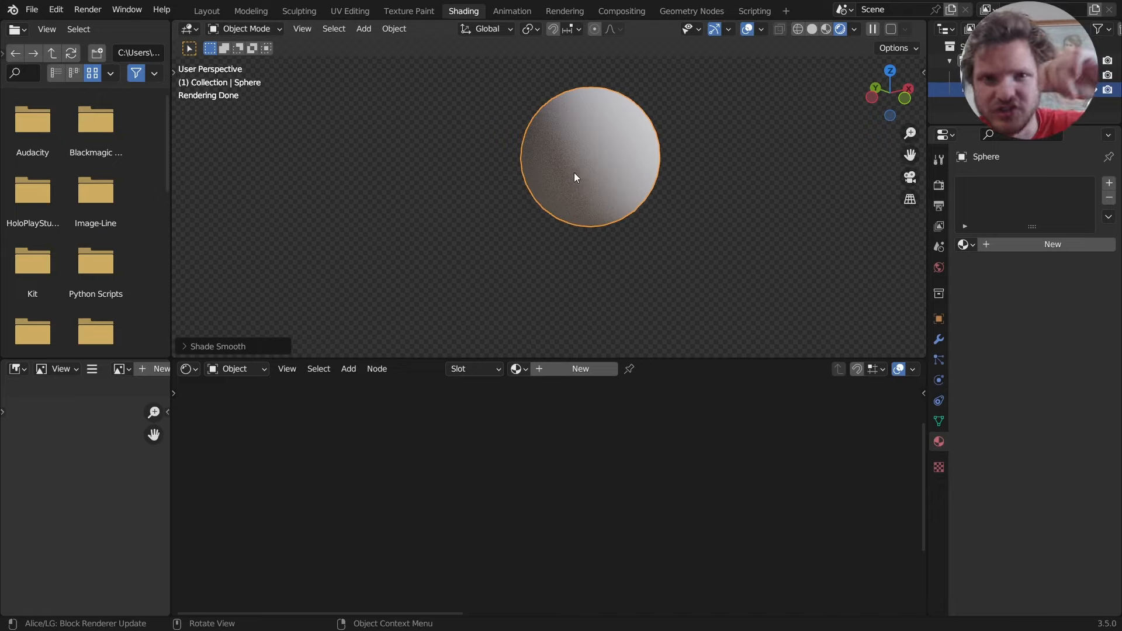
{"action": "left_click", "coordinate": [518, 368]}
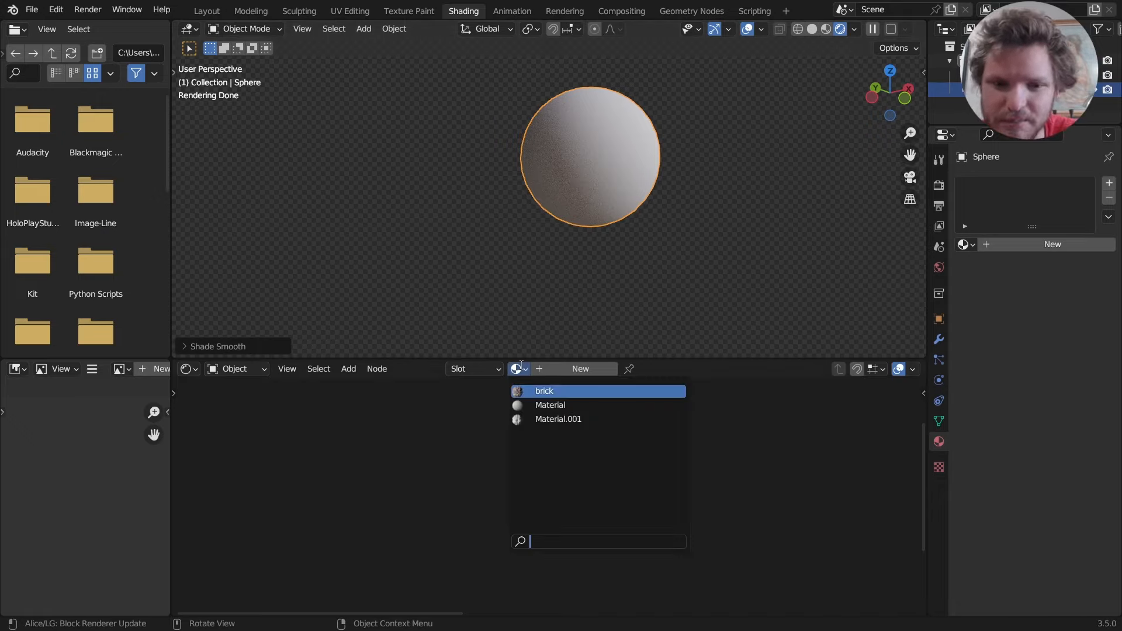
{"action": "left_click", "coordinate": [543, 391]}
{"action": "scroll", "coordinate": [602, 130], "scroll_direction": "up", "scroll_amount": 4}
{"action": "middle_click_drag", "start_coordinate": [645, 121], "coordinate": [590, 185], "text": "shift"}
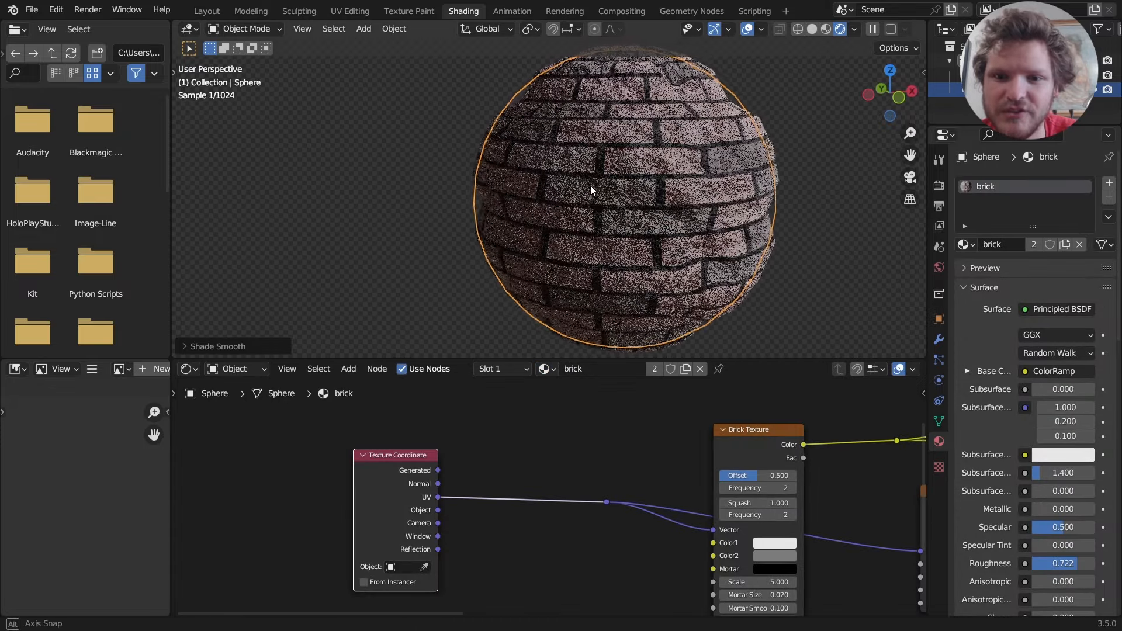
Step: Add a Subdivision Surface modifier to the sphere, set to Simple with adaptive subdivision and a dicing scale of 0.3
{"action": "left_click", "coordinate": [938, 339]}
{"action": "left_click", "coordinate": [983, 183]}
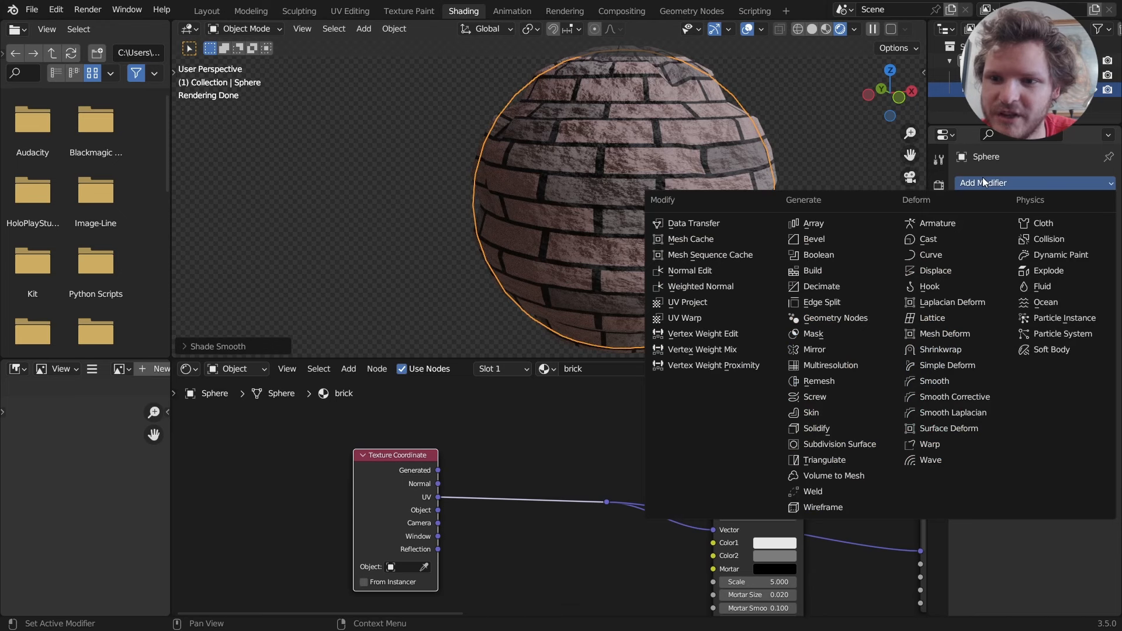
{"action": "left_click", "coordinate": [833, 445]}
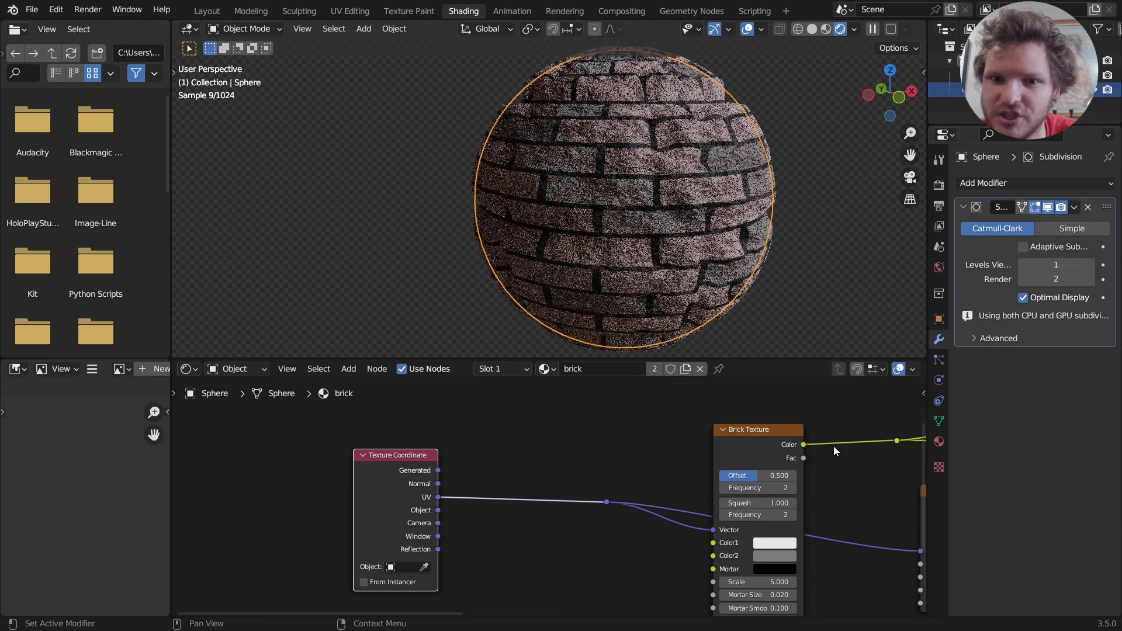
{"action": "left_click", "coordinate": [1072, 229]}
{"action": "left_click", "coordinate": [1023, 247]}
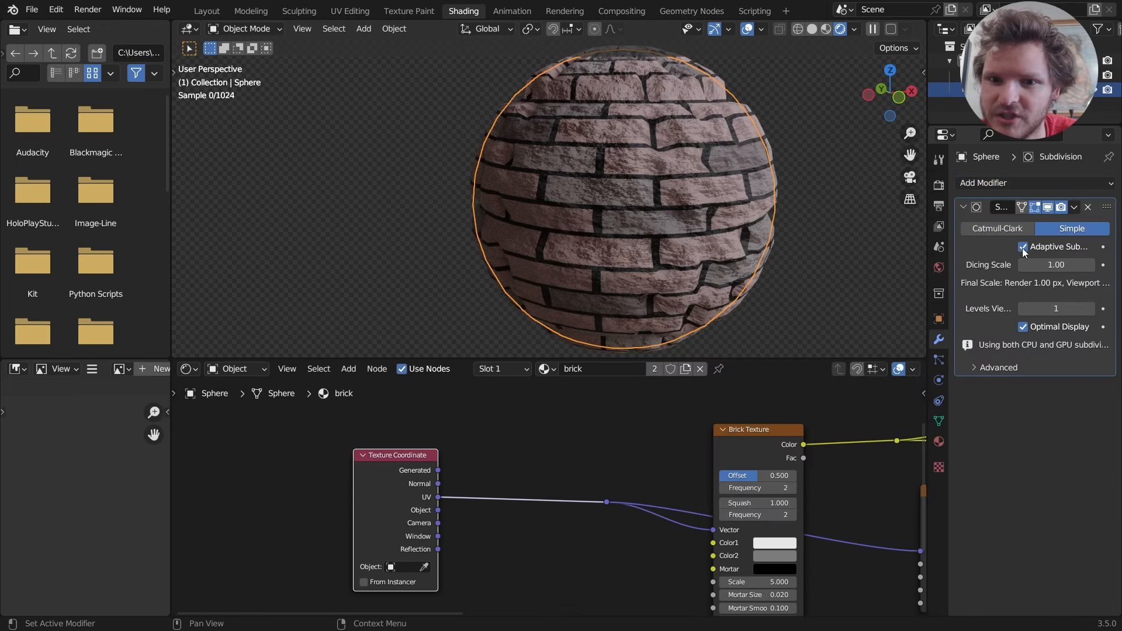
{"action": "left_click", "coordinate": [1059, 266]}
{"action": "type", "text": "0.3"}
{"action": "key", "text": "Return"}
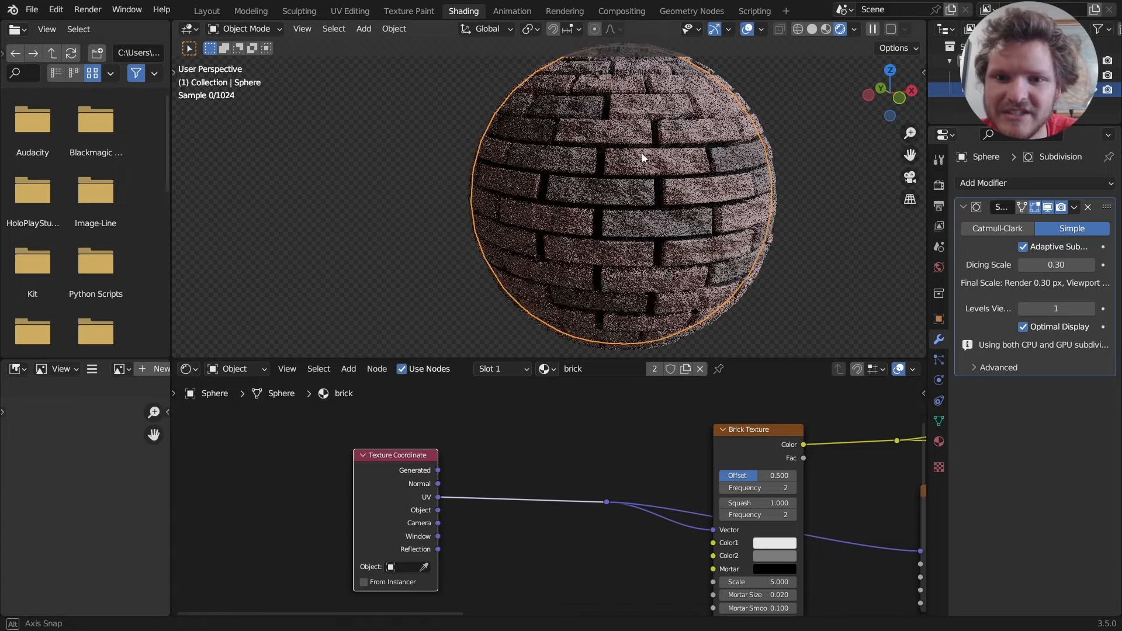
Step: Check the bricks on the sphere and delete the sphere
{"action": "scroll", "coordinate": [642, 156], "scroll_direction": "up", "scroll_amount": 2}
{"action": "scroll", "coordinate": [648, 160], "scroll_direction": "down", "scroll_amount": 6}
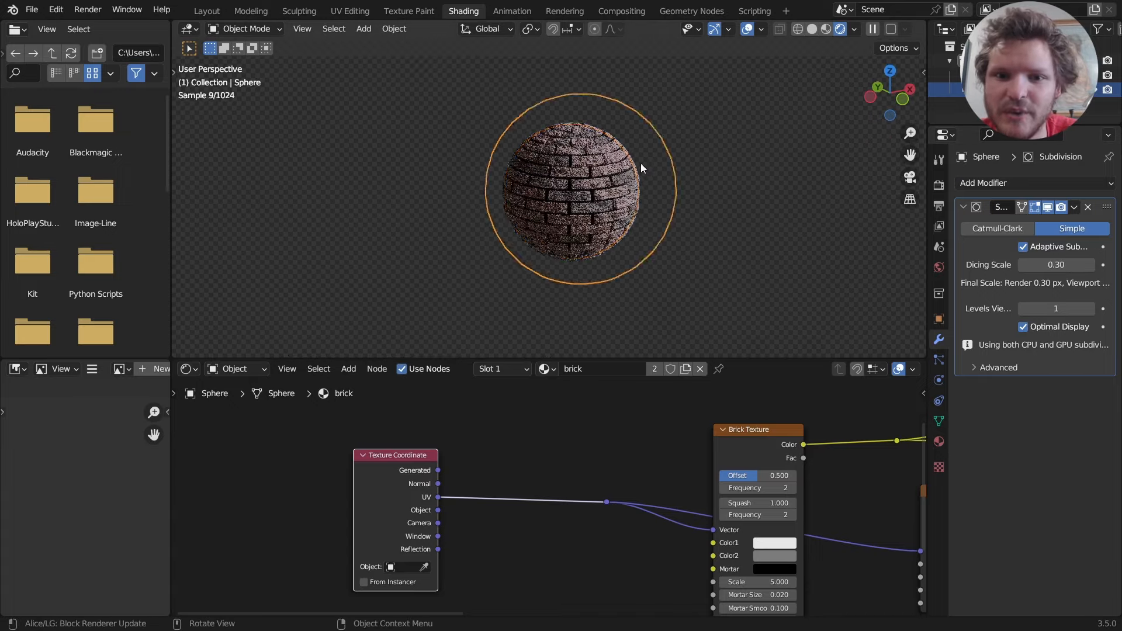
{"action": "middle_click_drag", "start_coordinate": [641, 163], "coordinate": [556, 184]}
{"action": "key", "text": "x"}
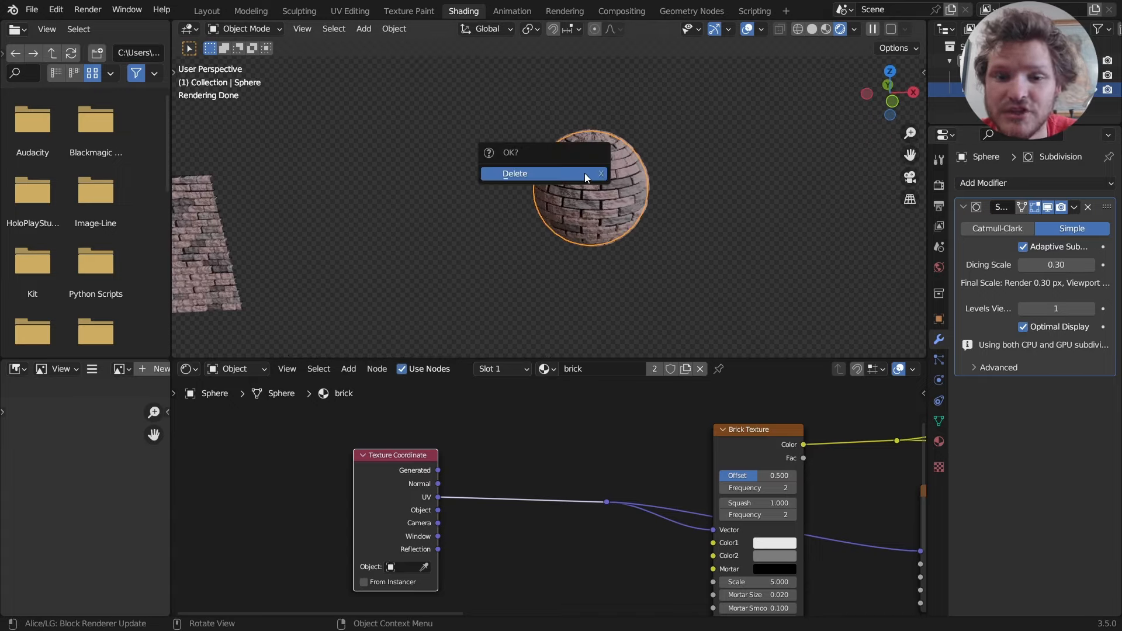
{"action": "left_click", "coordinate": [585, 173]}
Step: Select the brick wall and examine its bricks and corners from several angles
{"action": "middle_click_drag", "start_coordinate": [400, 196], "coordinate": [598, 177]}
{"action": "left_click", "coordinate": [638, 173]}
{"action": "scroll", "coordinate": [605, 184], "scroll_direction": "up", "scroll_amount": 3}
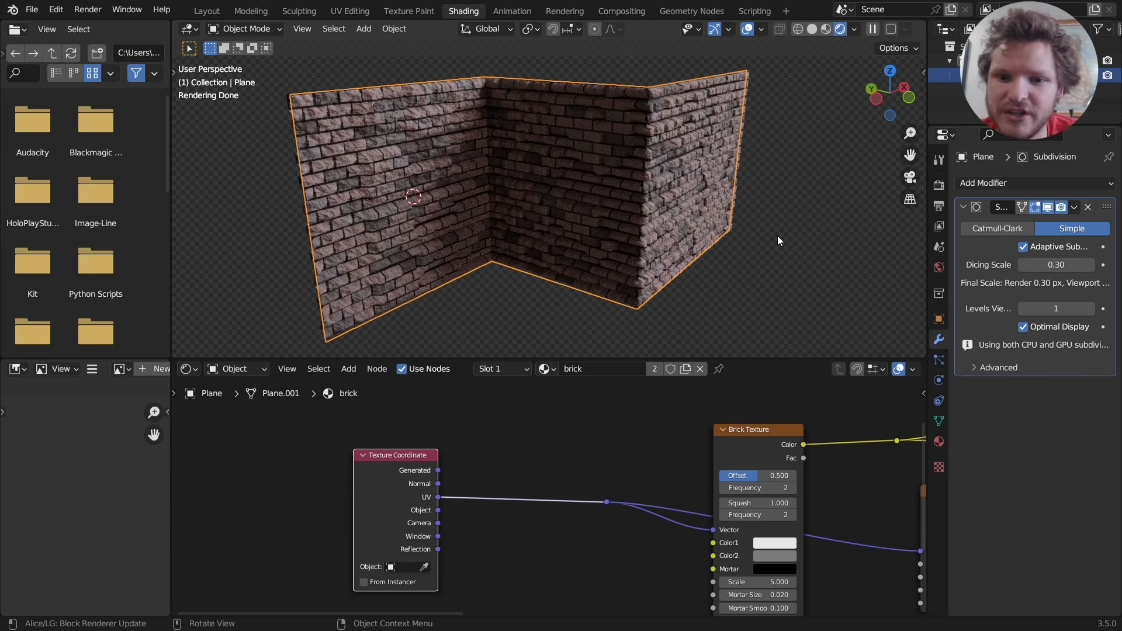
{"action": "middle_click_drag", "start_coordinate": [651, 233], "coordinate": [565, 233]}
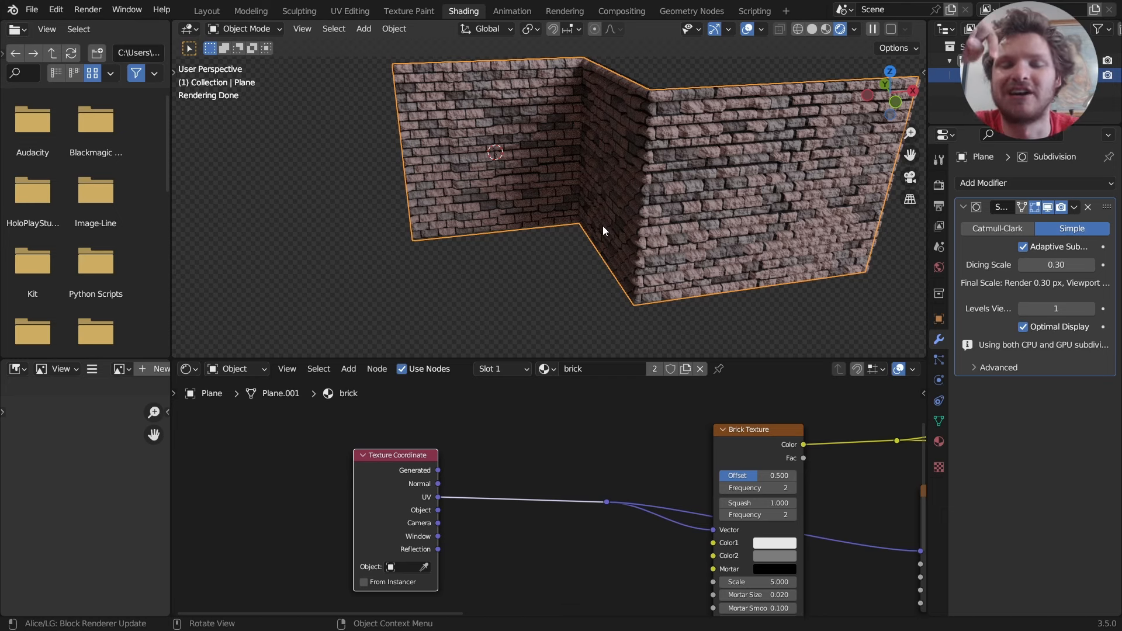
{"action": "middle_click_drag", "start_coordinate": [639, 191], "coordinate": [674, 203]}
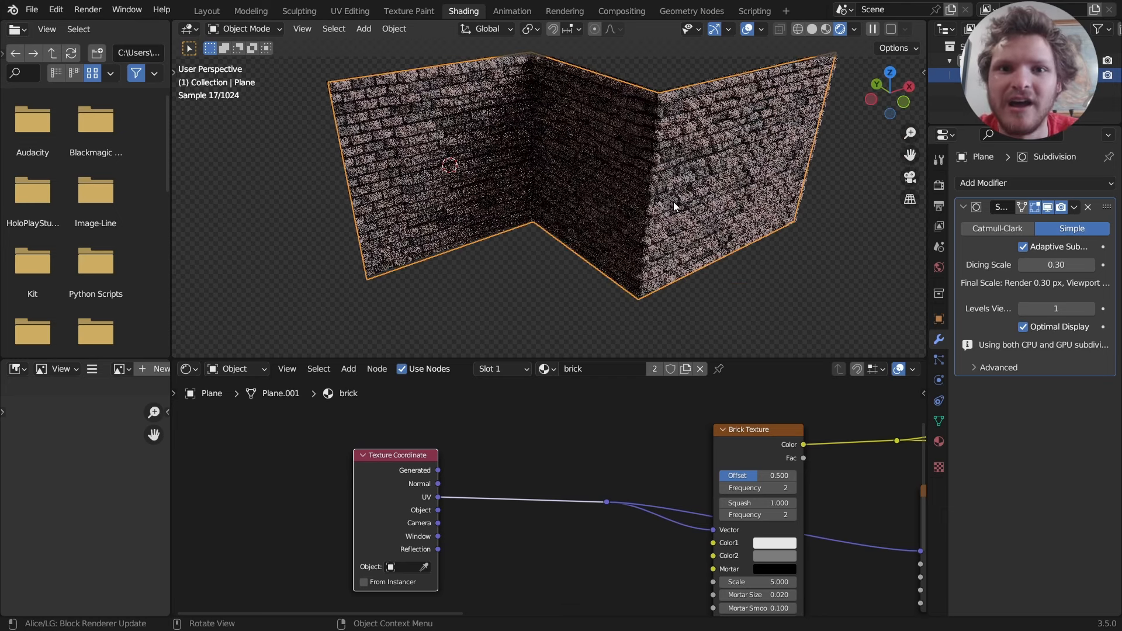